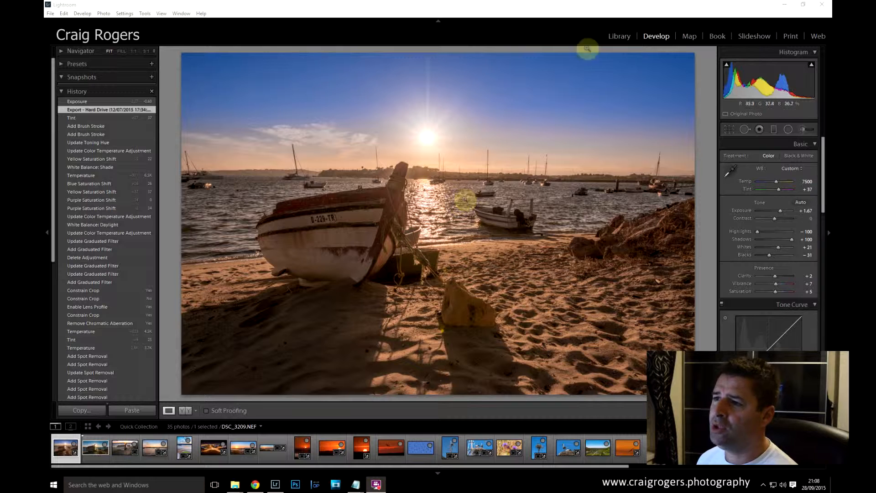
Step: Close Lightroom, skipping the catalog backup this time, and relaunch it with the Alvor 2015 catalog
click(822, 4)
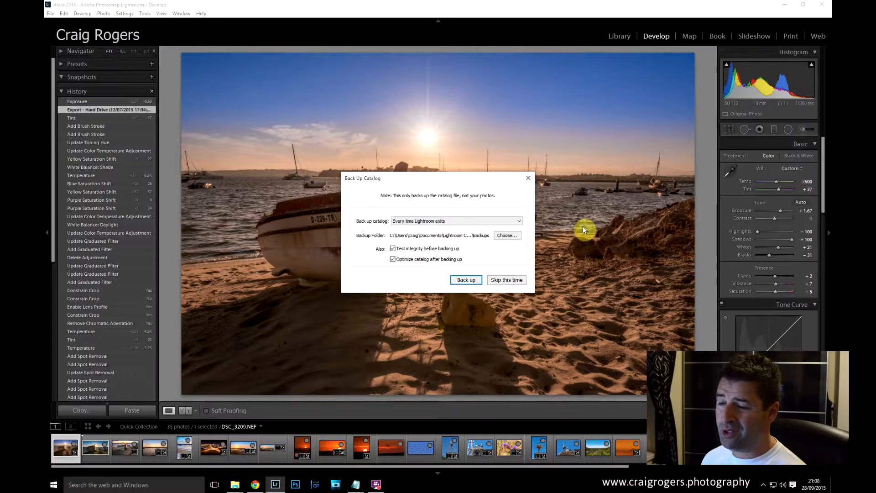
click(520, 280)
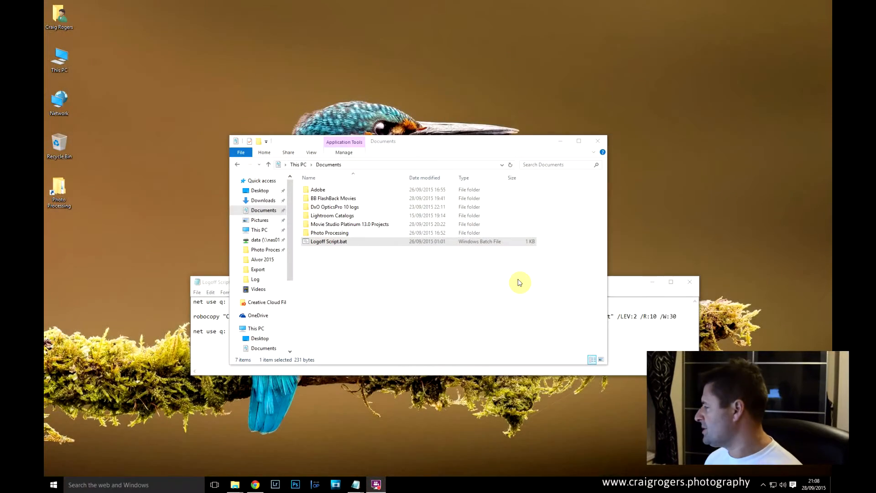
click(276, 484)
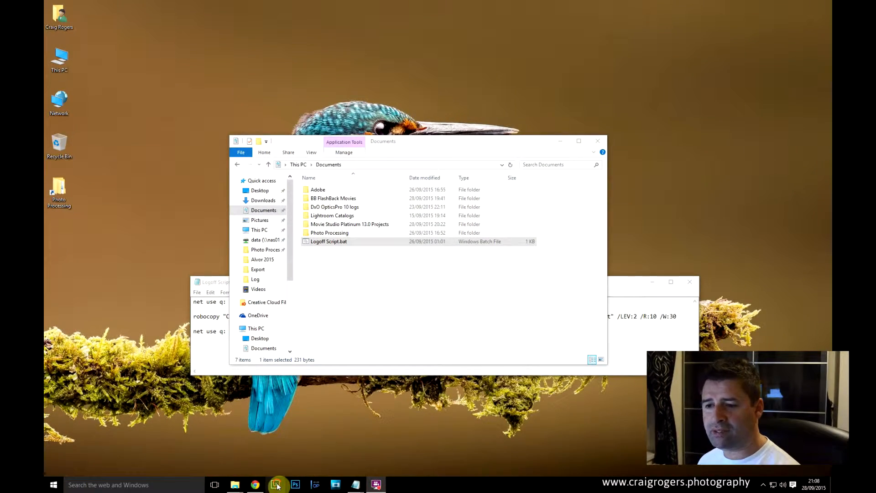
click(535, 337)
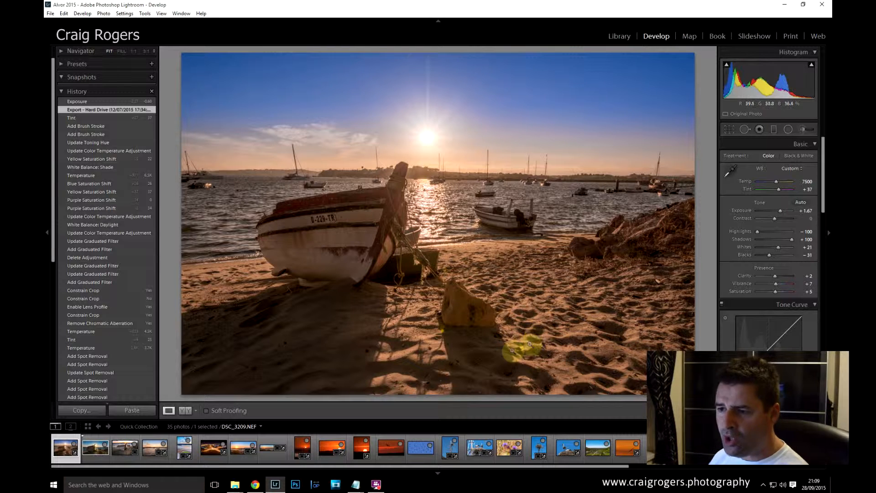
Step: Switch to File Explorer and open the Caribbean Snorkelling 2014 folder inside Lightroom Catalogs in Documents
click(235, 484)
click(190, 445)
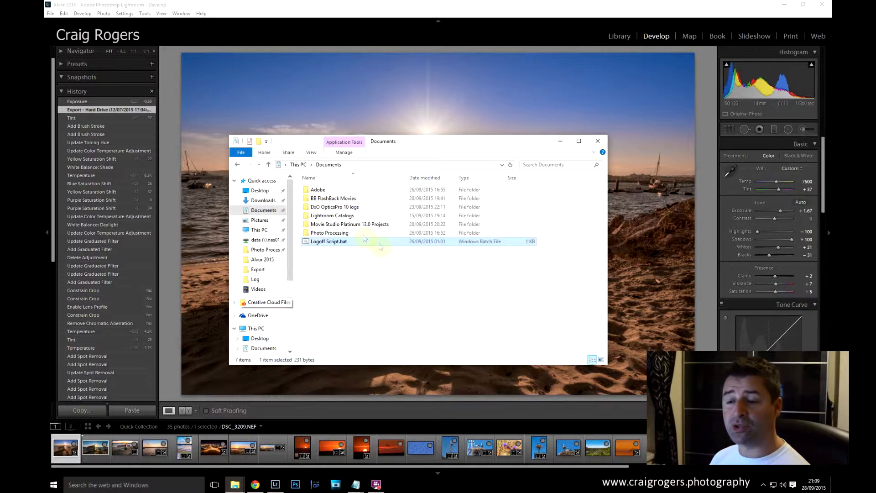
click(340, 218)
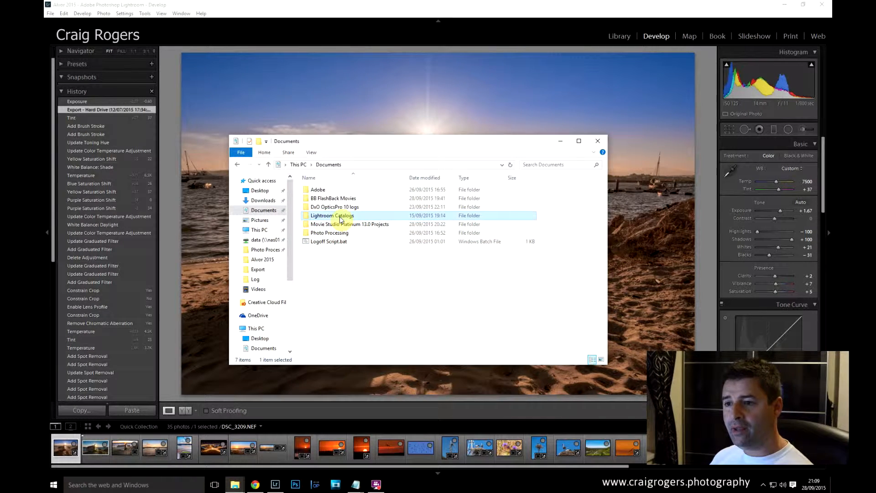
double_click(340, 218)
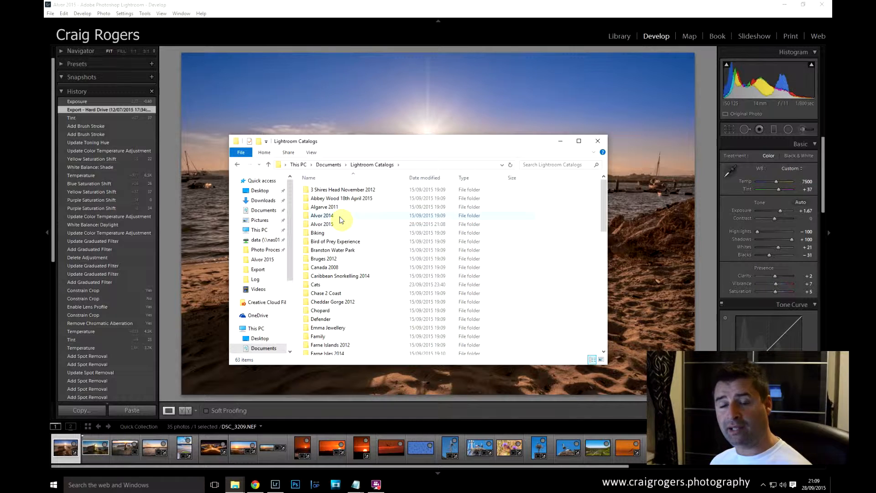
double_click(347, 278)
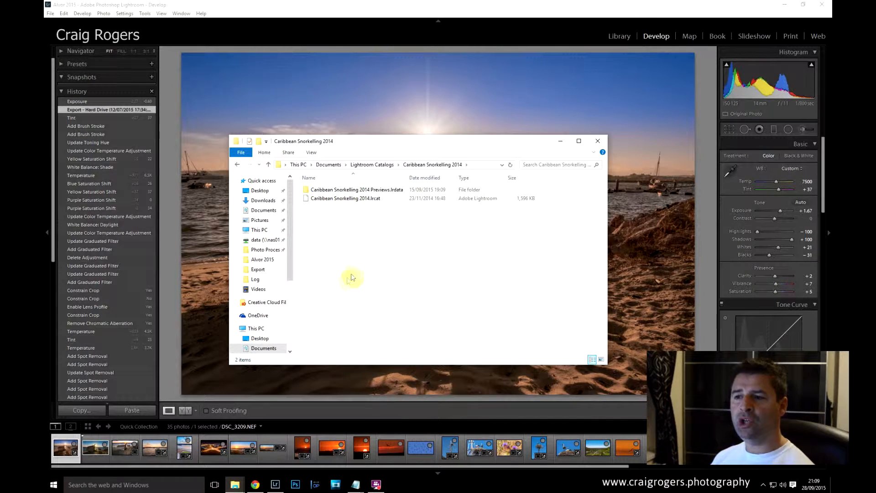
Step: Examine the Caribbean Snorkelling 2014 catalog file and its Previews.lrdata folder down to subfolder 7\7483, and return to the catalog folder
click(324, 199)
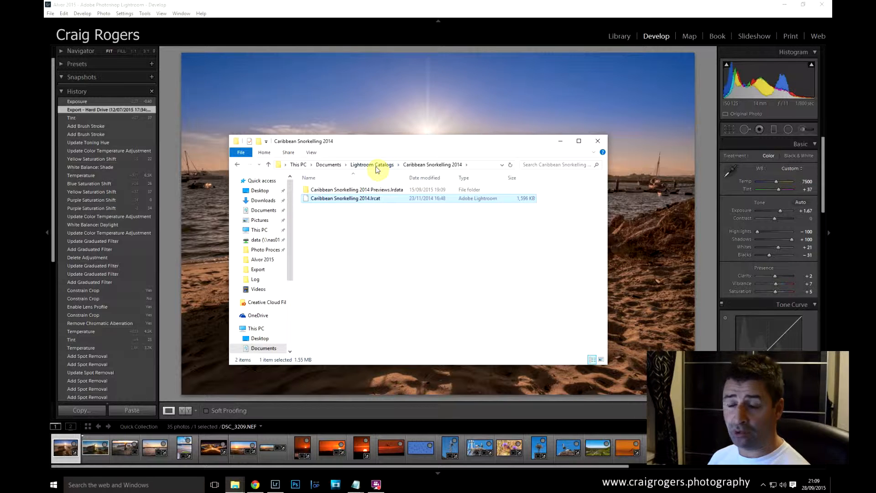
click(381, 216)
click(342, 191)
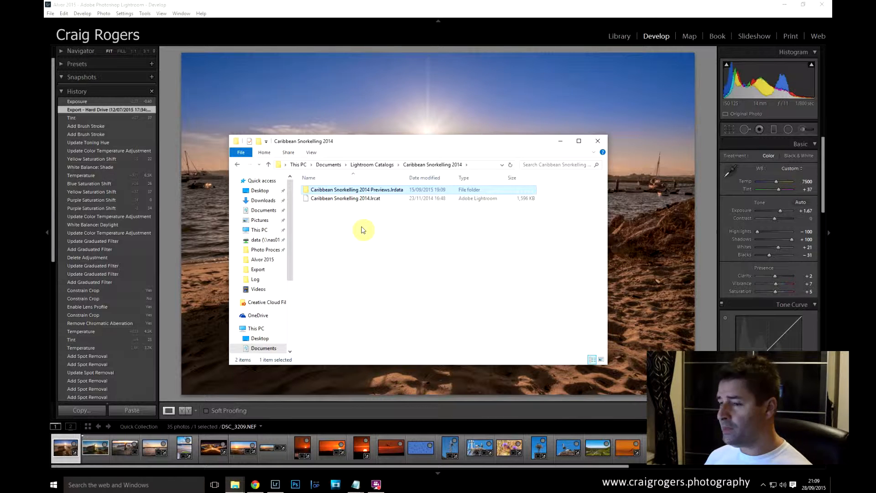
double_click(353, 190)
double_click(321, 250)
double_click(319, 215)
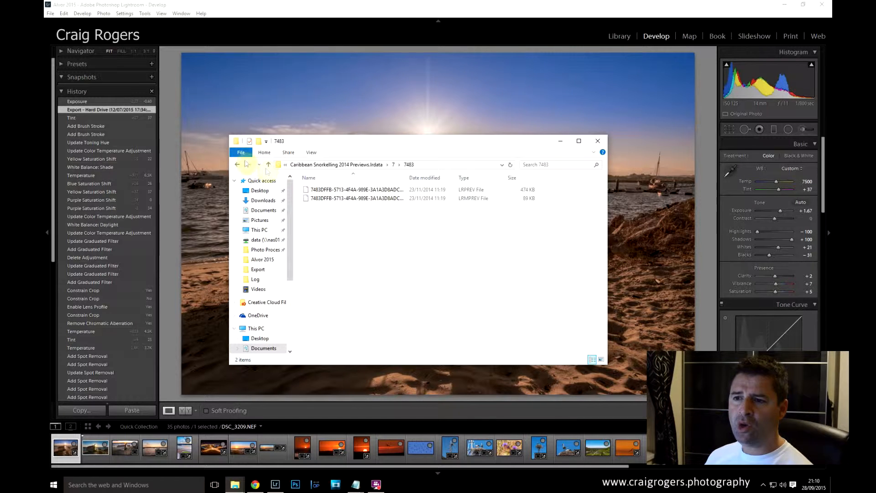
click(238, 166)
click(238, 167)
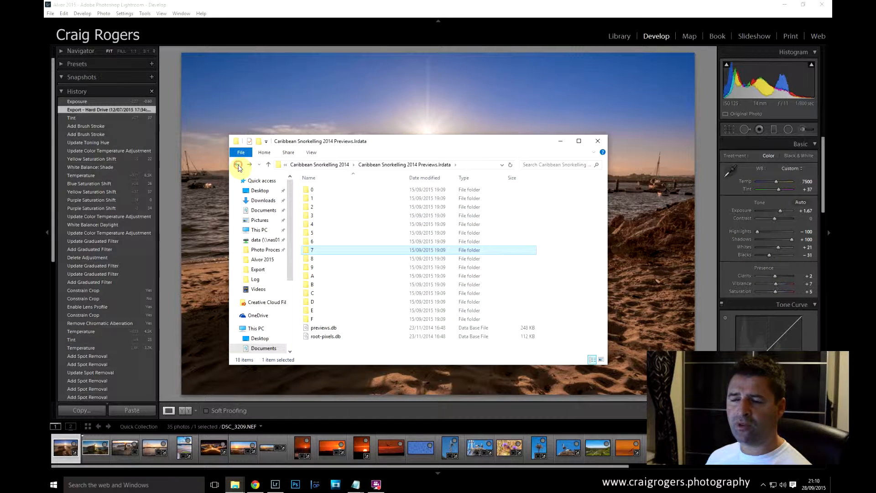
click(238, 166)
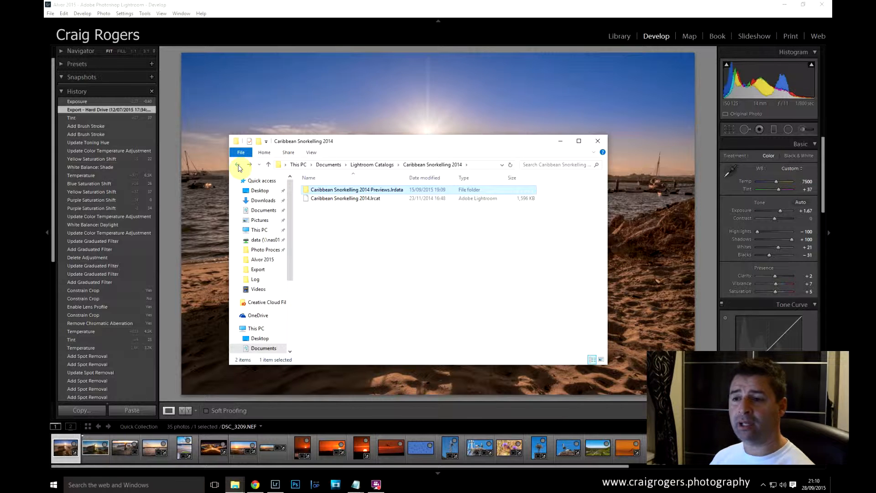
Step: Point out the Caribbean Snorkelling 2014.lrcat file and go back up to the Documents folder
click(344, 198)
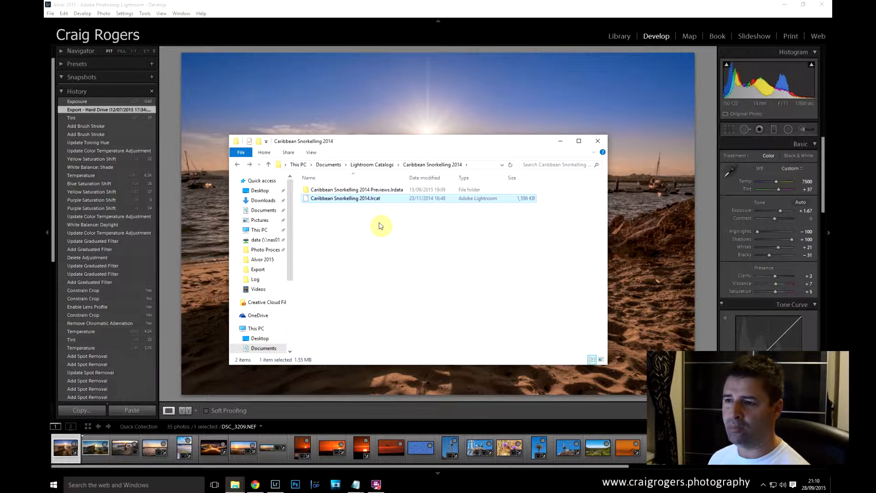
click(237, 168)
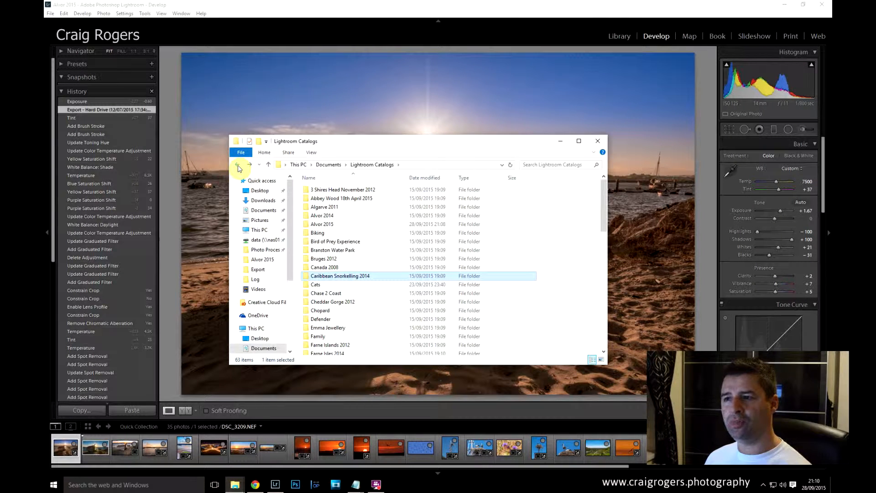
click(238, 168)
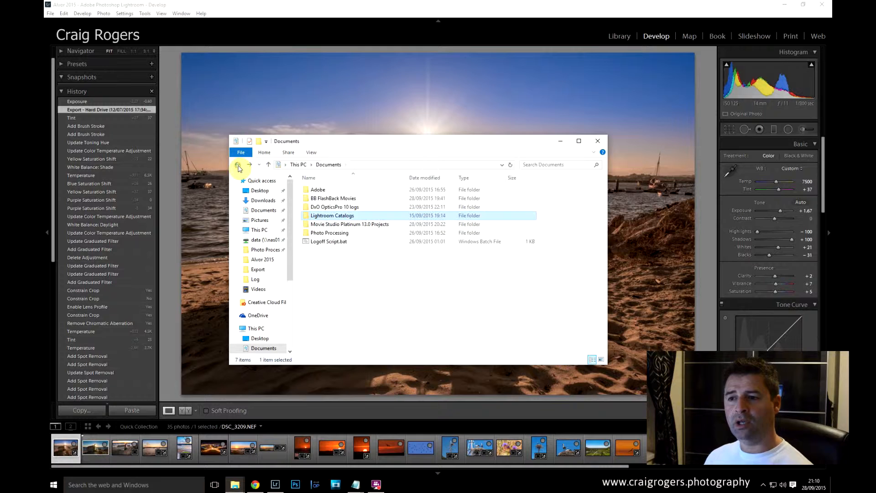
Step: Look through the Lightroom Catalogs folder and check the .lrcat file in Caribbean Snorkelling 2014 once more
click(321, 220)
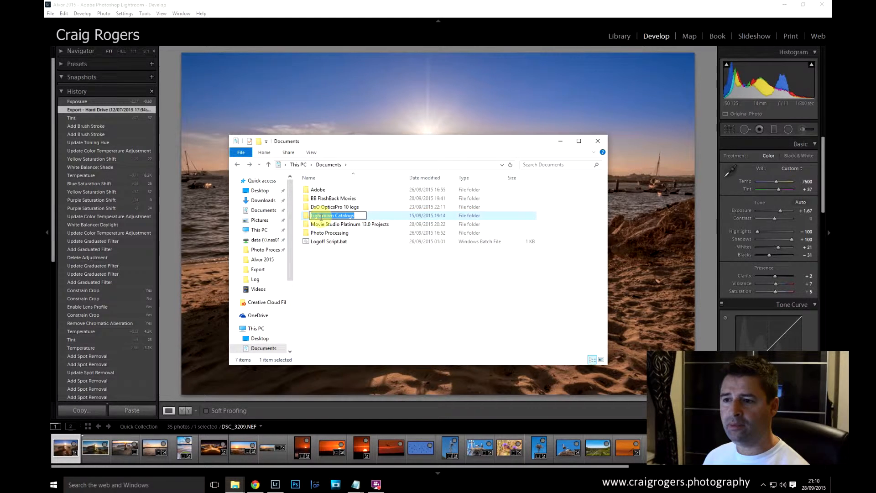
double_click(319, 217)
scroll(333, 241, down, 5)
scroll(332, 250, up, 5)
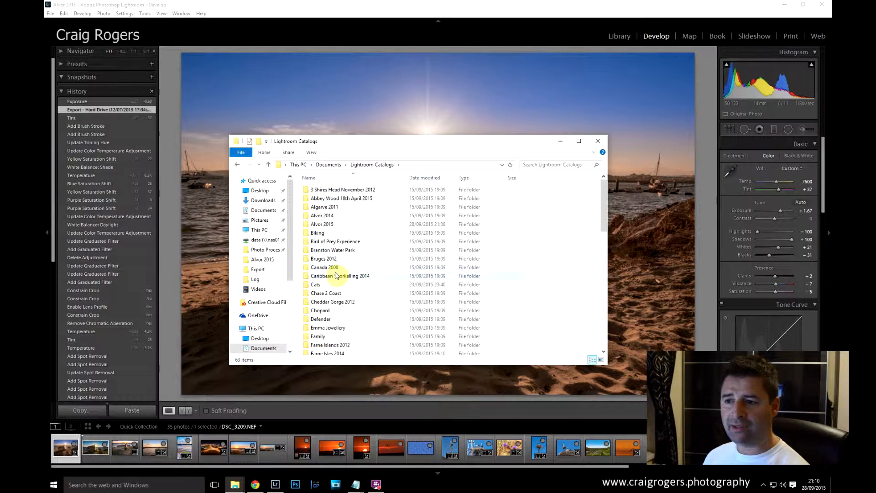
double_click(336, 275)
click(348, 201)
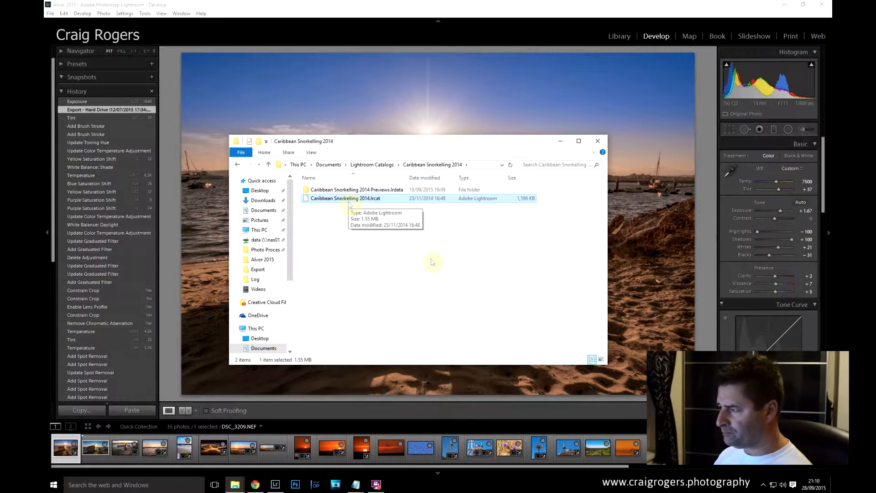
click(403, 258)
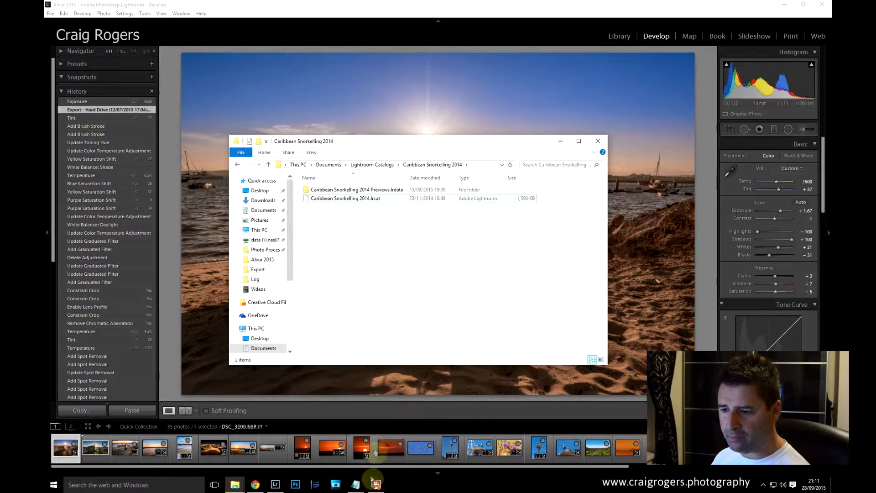
Step: Switch to the untitled Notepad document holding the single robocopy command and move its window over the File Explorer window
click(359, 483)
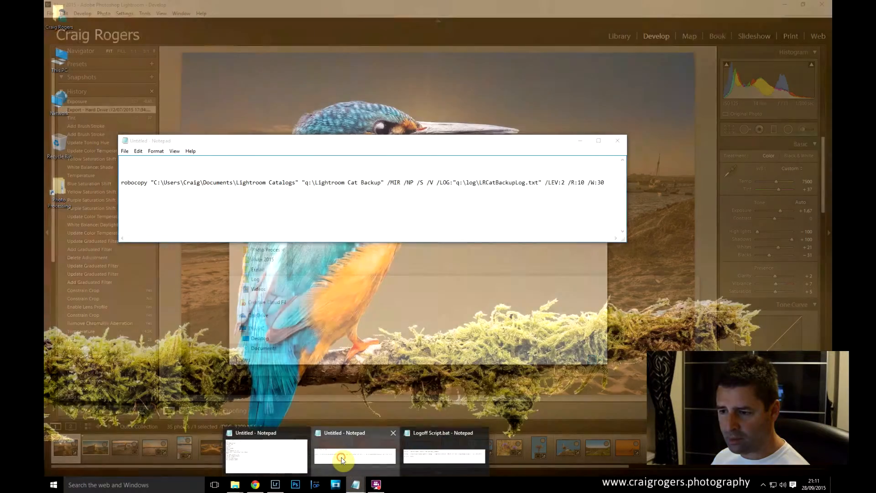
click(341, 457)
drag(361, 143, 416, 189)
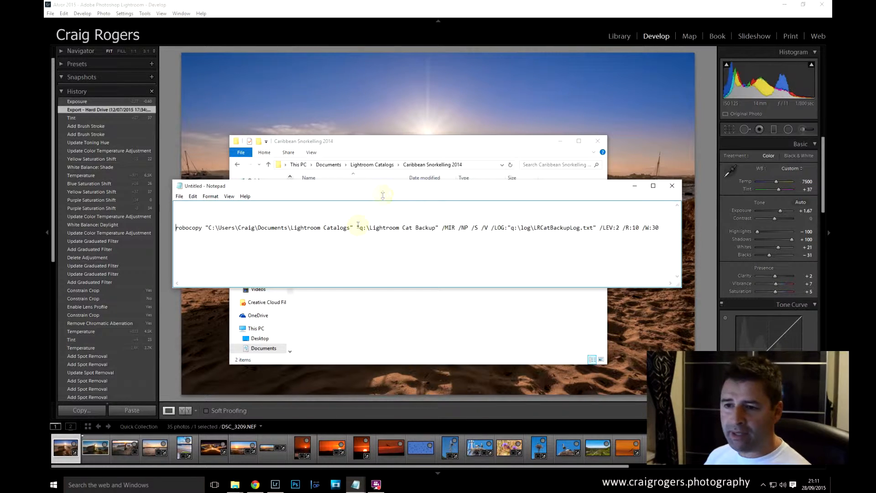
Step: Highlight in turn the robocopy command name, the Lightroom Catalogs source path and the "q:\Lightroom Cat Backup" destination path
double_click(201, 229)
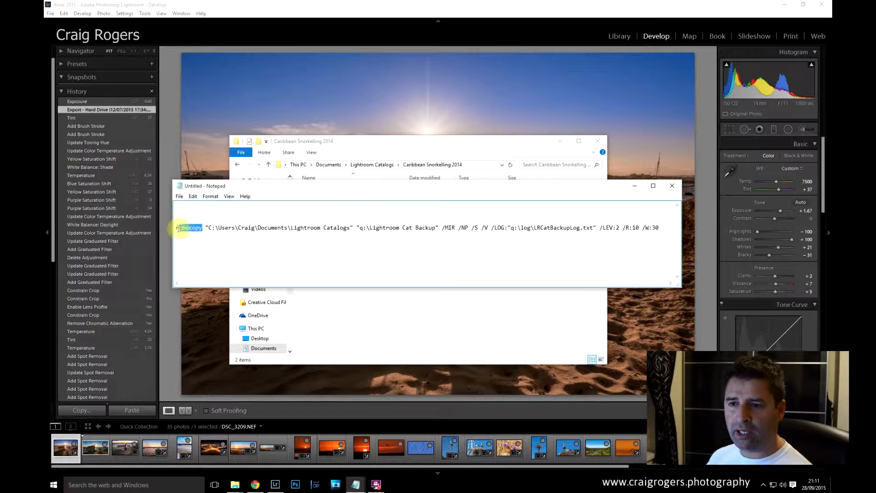
click(185, 239)
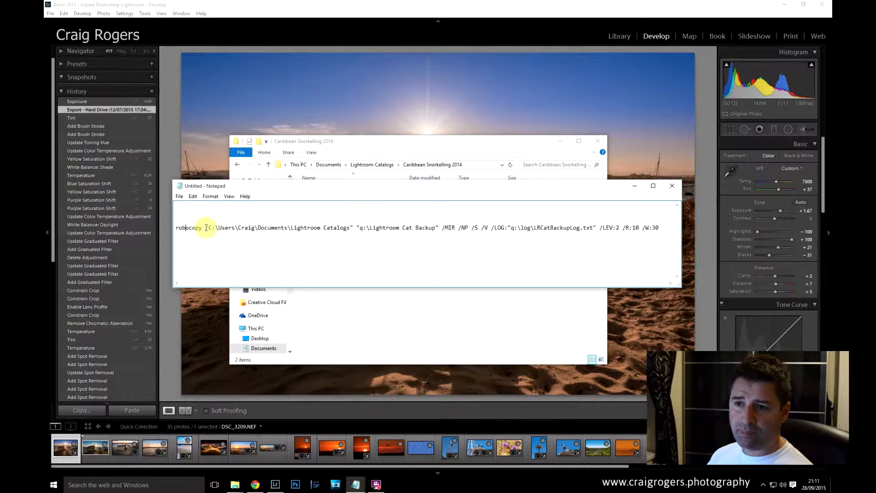
drag(205, 230, 354, 228)
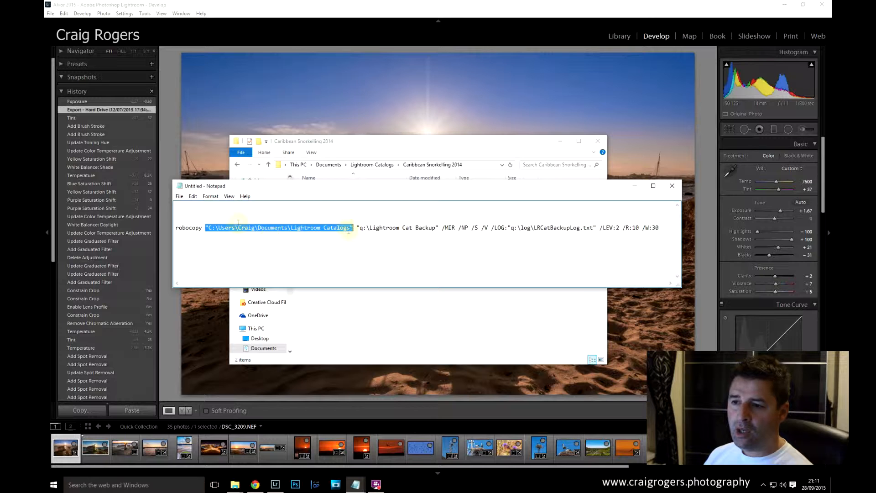
drag(356, 227, 439, 229)
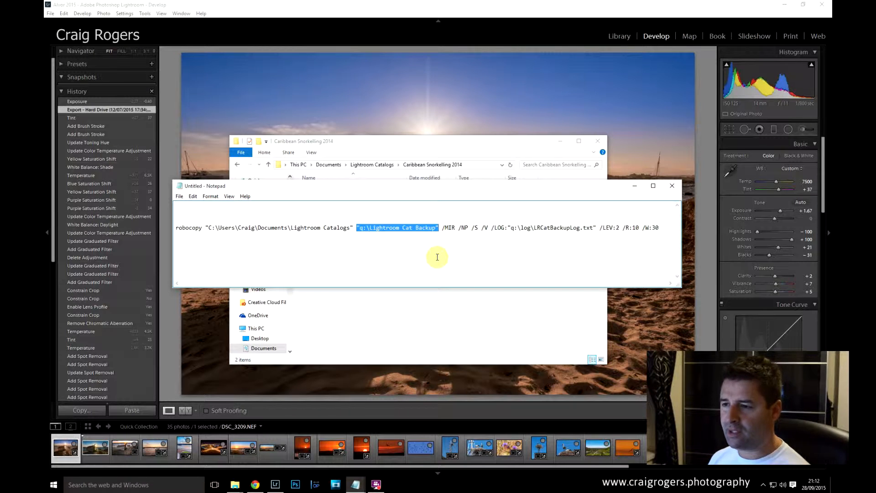
Step: Review the robocopy options from /MIR onward, highlighting /S, the source path, /V, the /LOG file path and /LEV:2
click(442, 227)
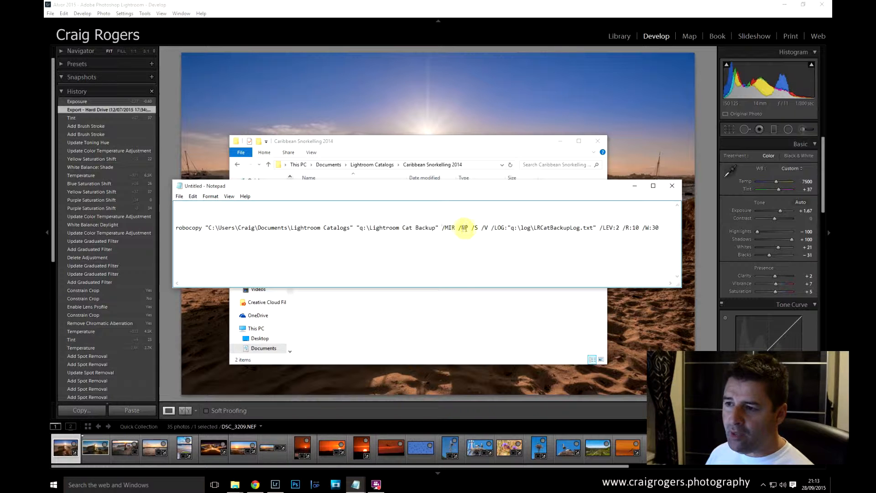
drag(472, 228, 478, 229)
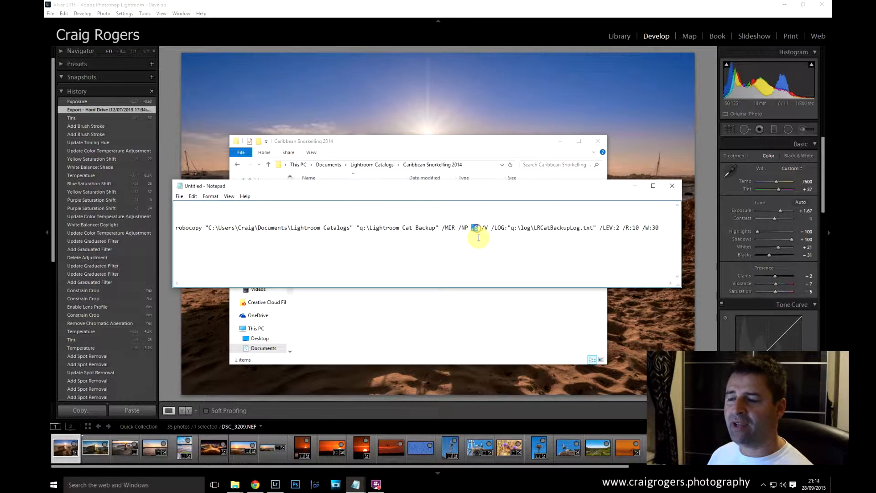
click(478, 231)
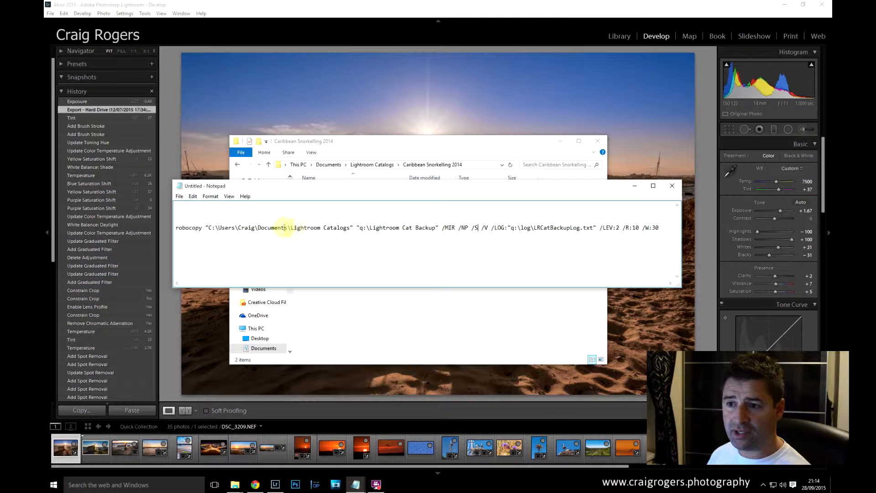
drag(205, 227, 352, 228)
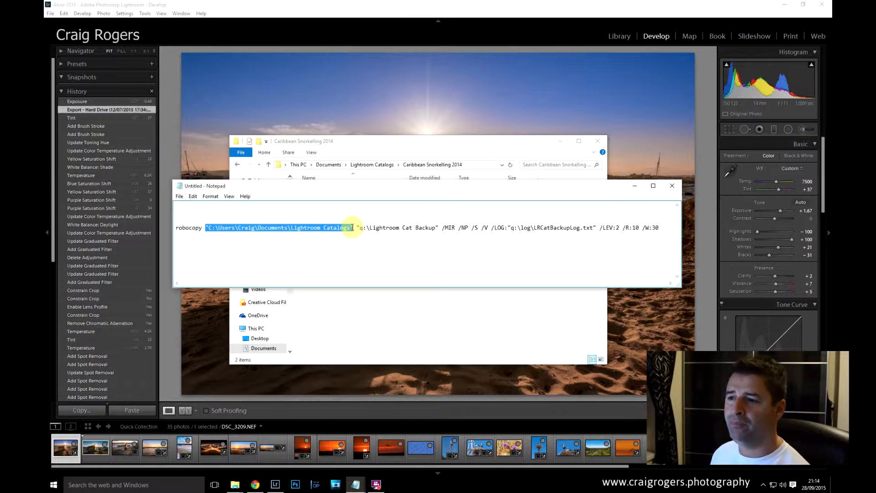
double_click(485, 227)
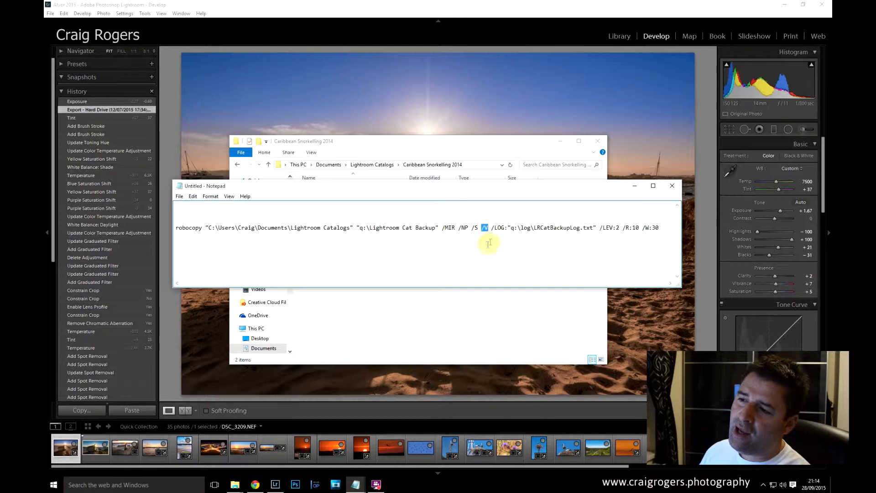
drag(491, 227, 596, 228)
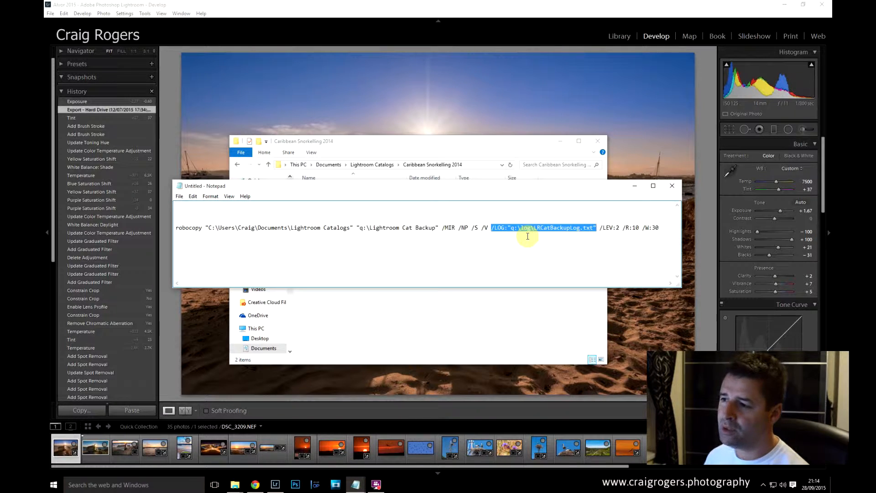
drag(602, 227, 615, 225)
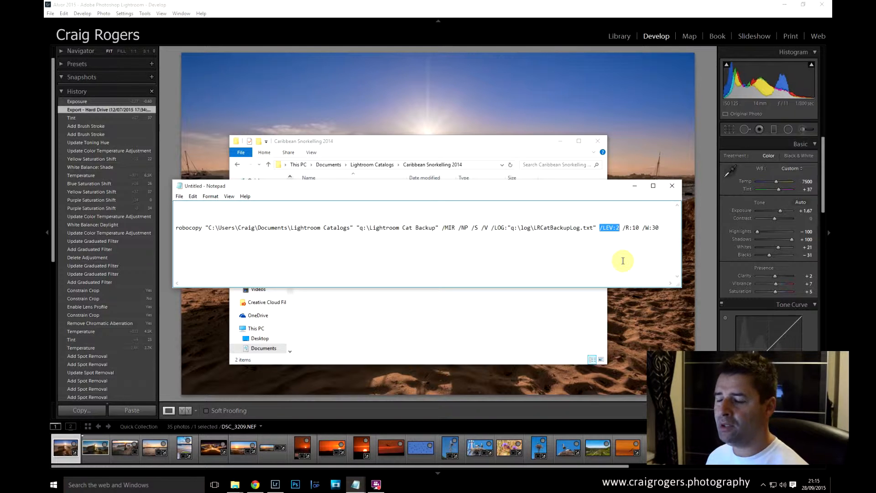
Step: Switch to File Explorer and go back from Caribbean Snorkelling 2014 to the Documents folder
click(469, 145)
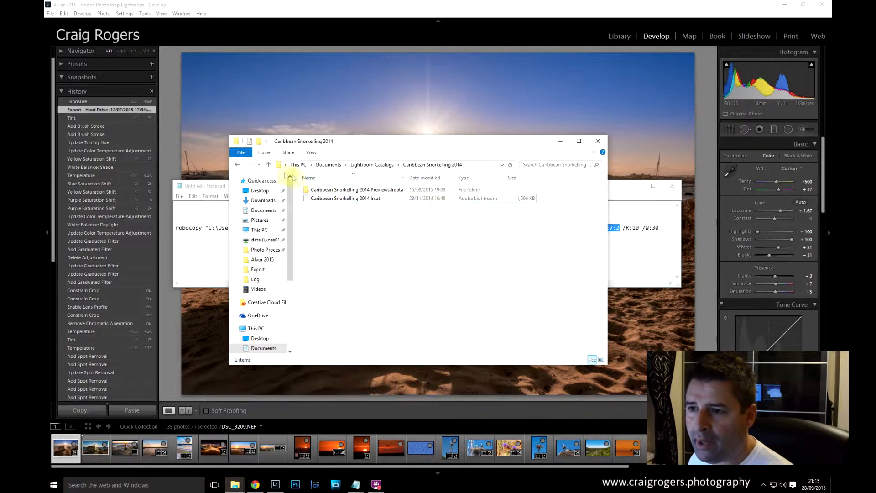
click(238, 164)
click(237, 164)
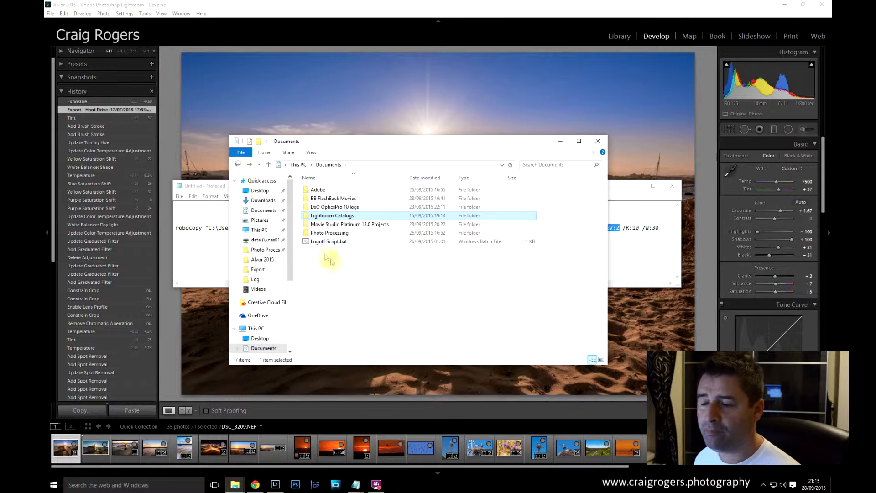
Step: Open the Caribbean Snorkelling 2014 folder inside Lightroom Catalogs and point out its .lrcat catalog file and Previews.lrdata folder
double_click(327, 219)
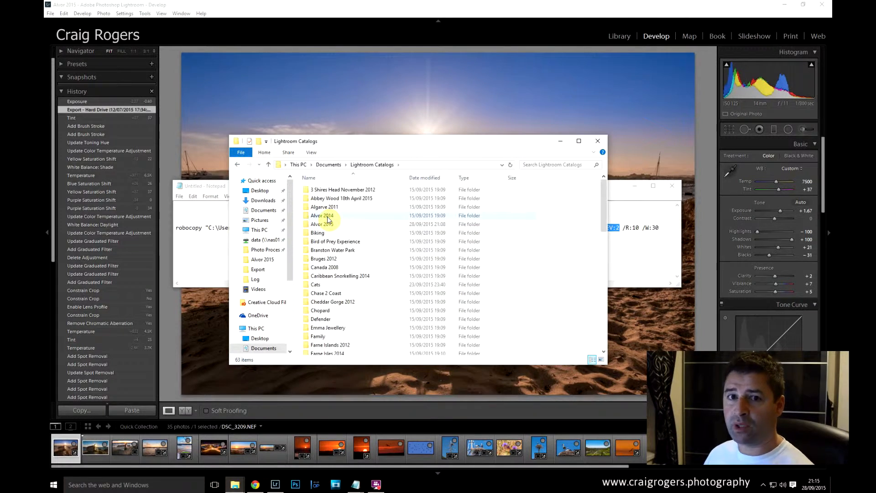
double_click(358, 279)
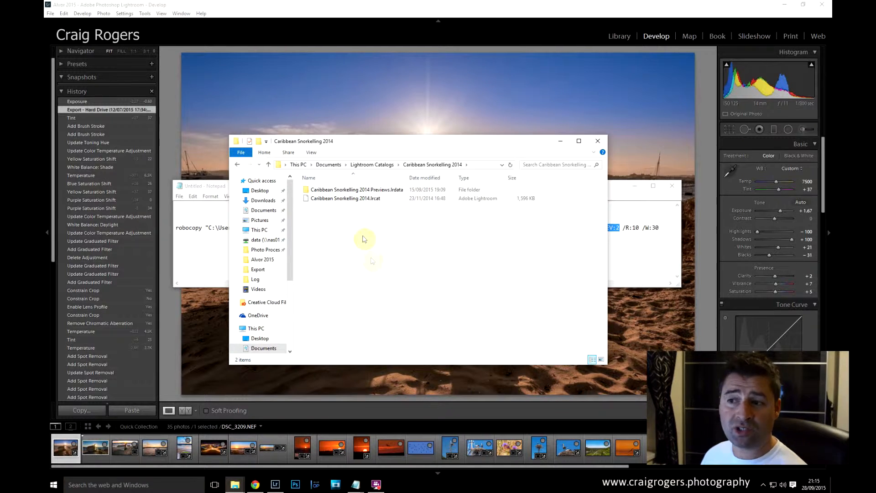
click(356, 201)
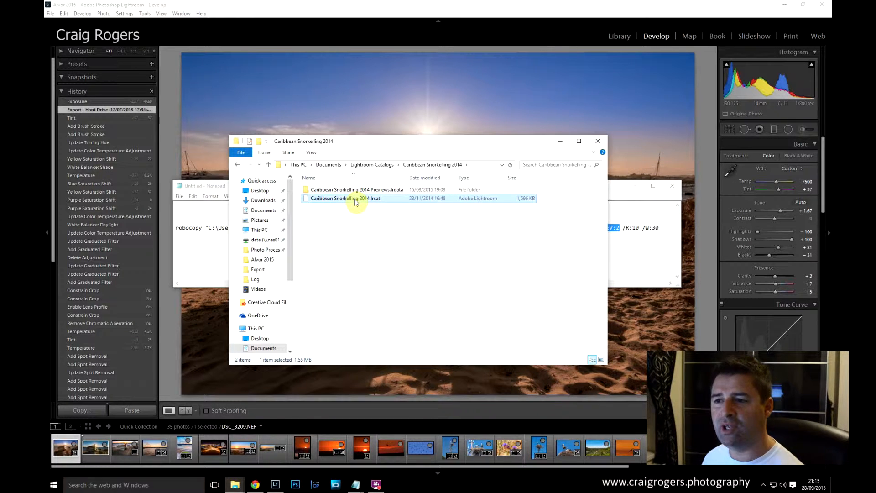
click(354, 191)
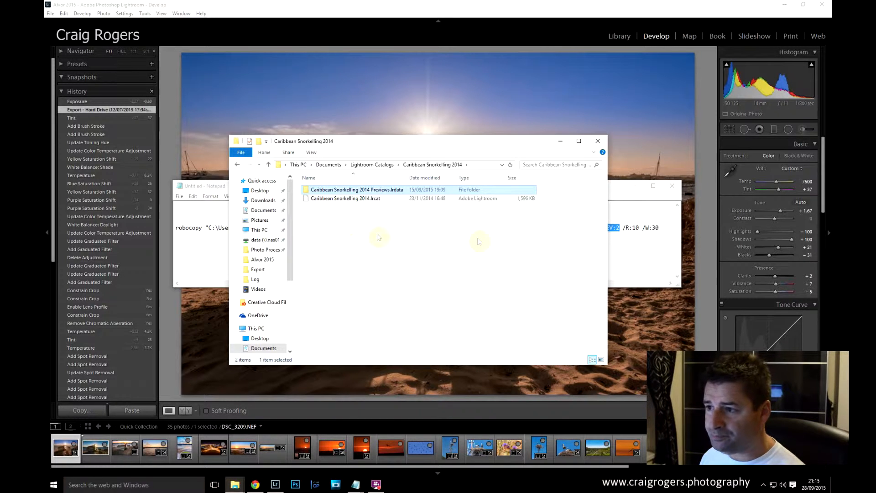
Step: Switch to Logoff Script.bat in Notepad, minimise the untitled note and File Explorer, and move the script window higher over the photo
click(611, 189)
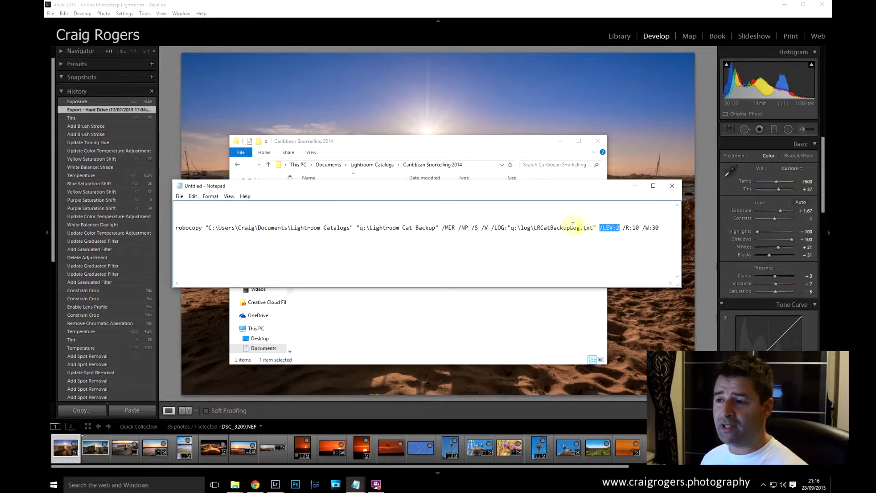
drag(540, 190, 553, 194)
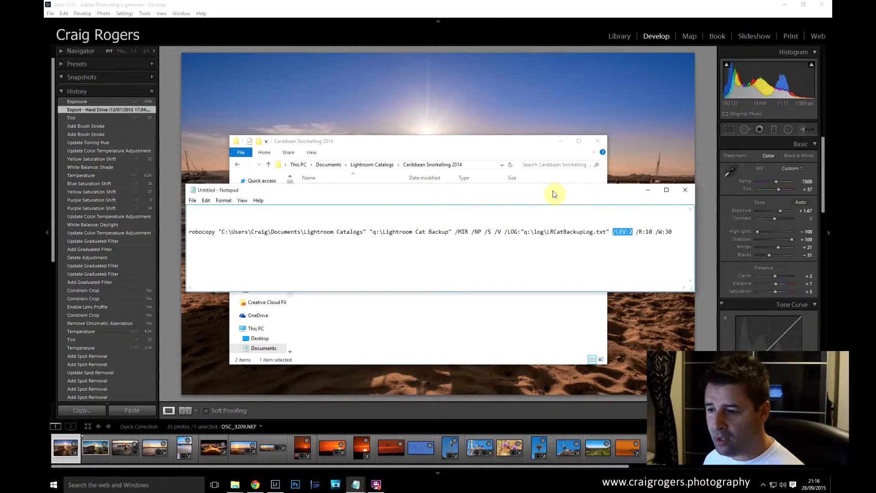
mouse_move(359, 489)
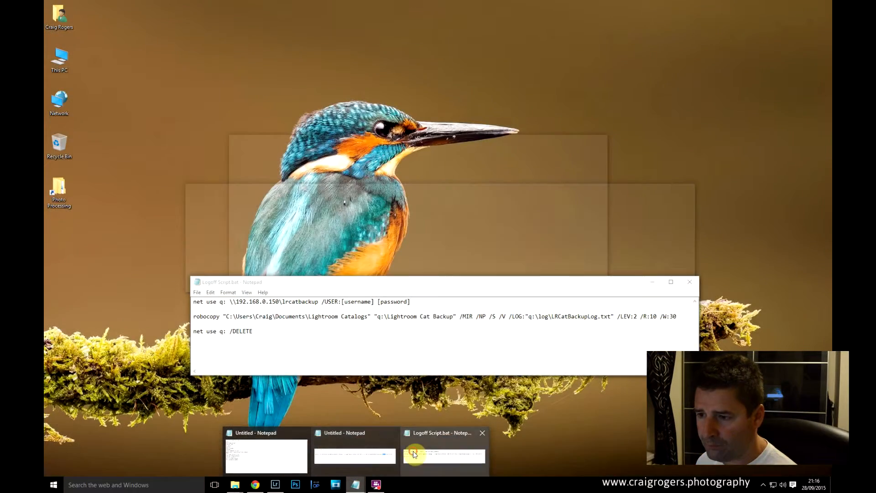
click(413, 452)
click(648, 192)
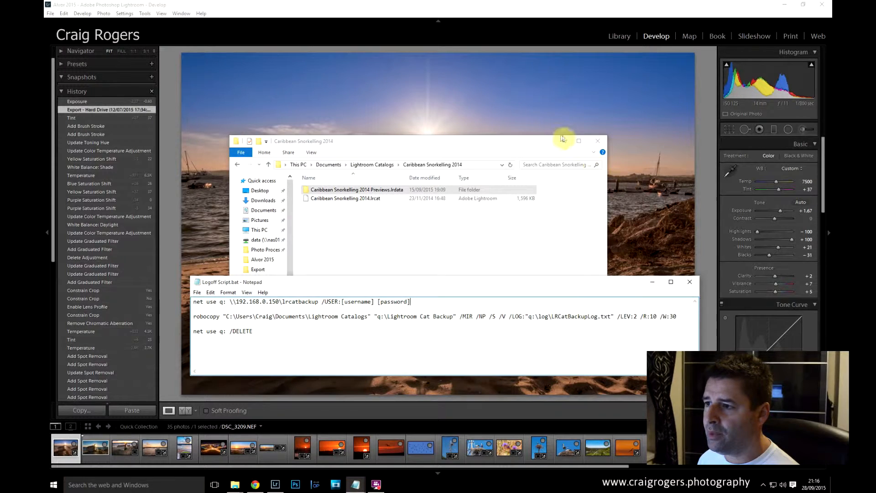
click(561, 141)
drag(537, 286, 535, 161)
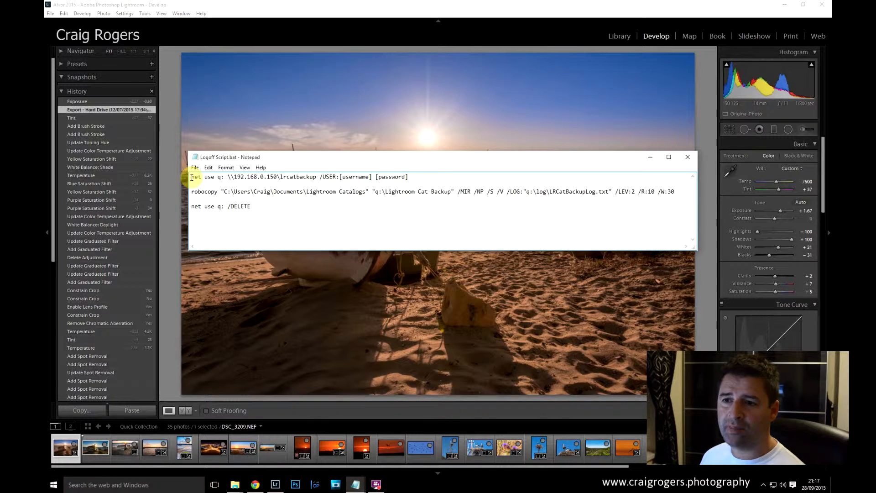
Step: Review the first script line, highlighting net use, the \\192.168.0.150\lrcatbackup share path and the /USER username and password placeholders
drag(191, 176, 216, 177)
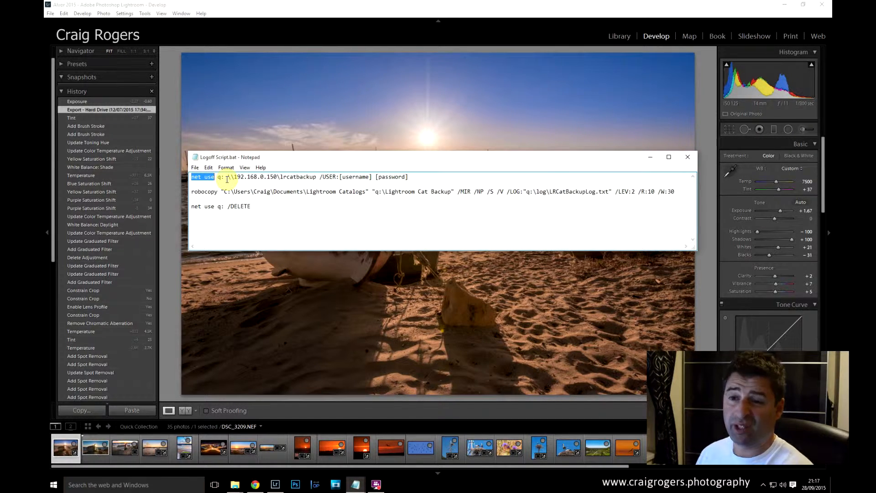
click(222, 178)
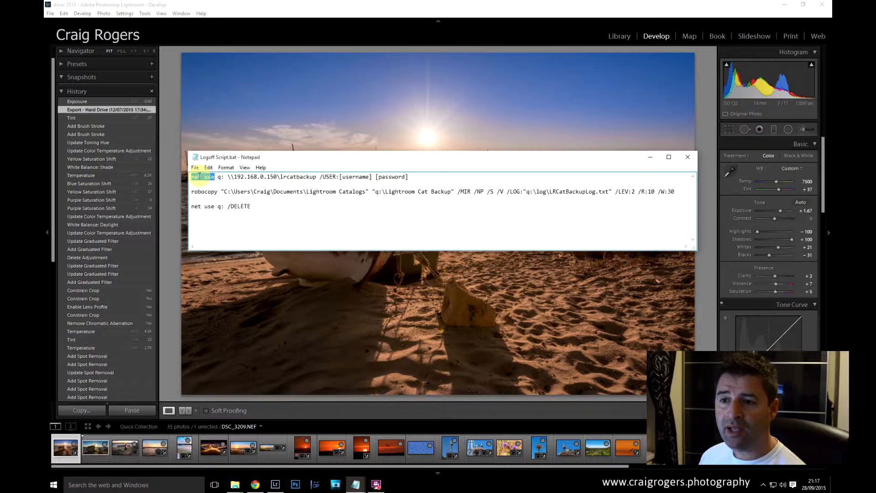
drag(228, 177, 316, 177)
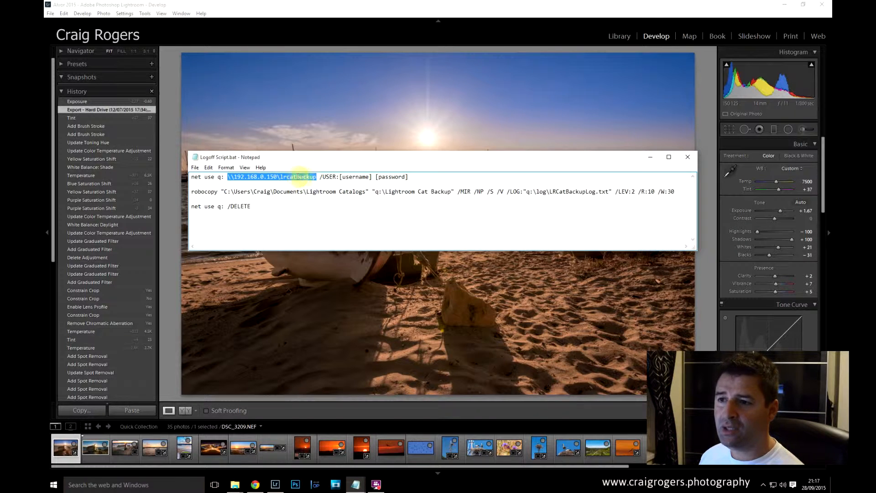
drag(320, 177, 408, 178)
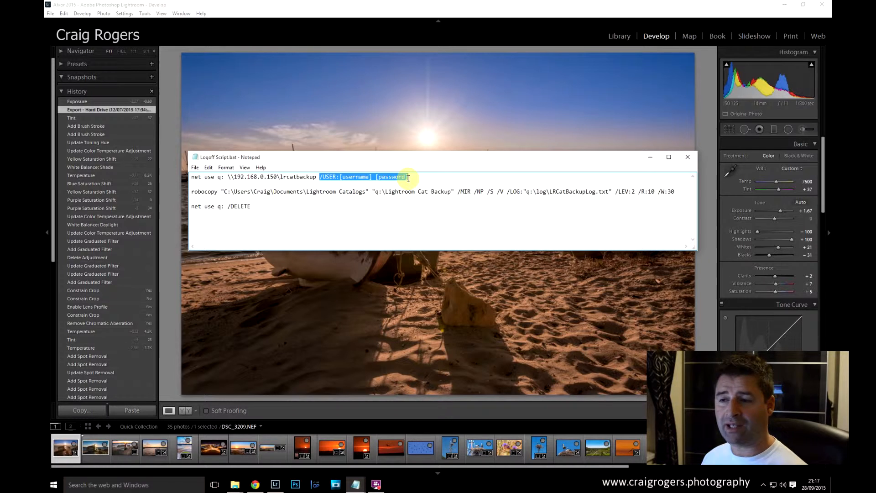
click(339, 177)
drag(339, 176, 409, 178)
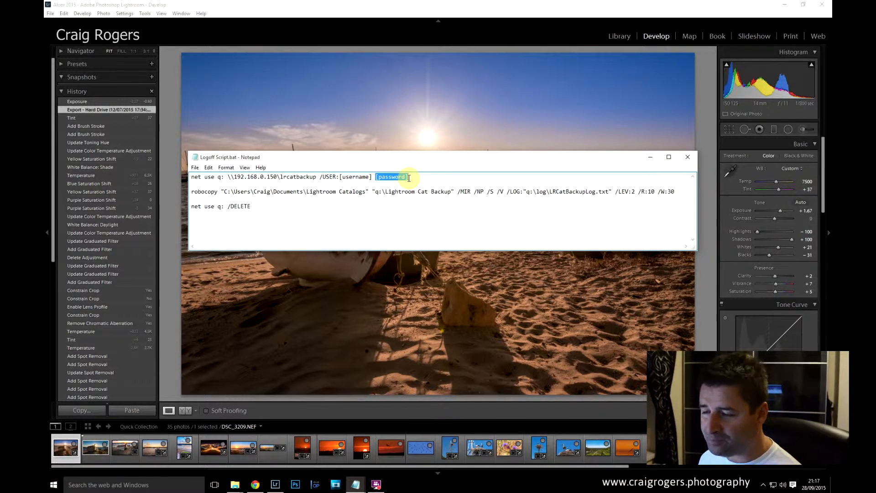
click(365, 182)
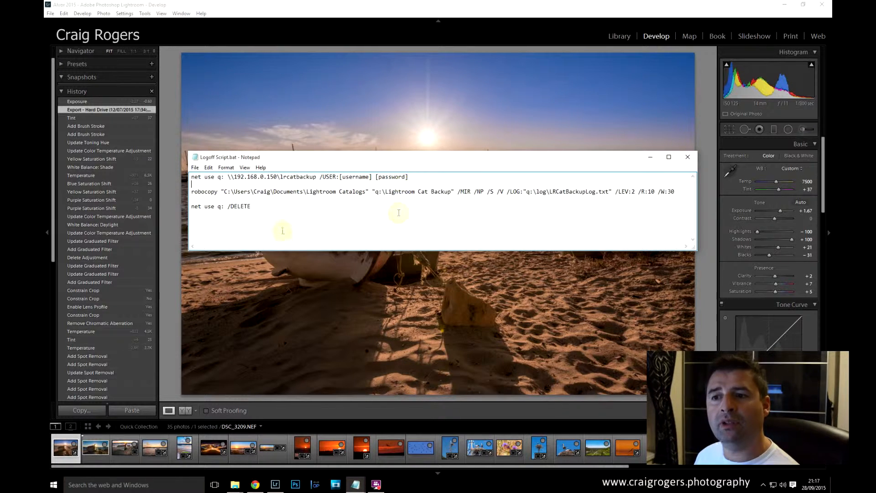
Step: Highlight the whole robocopy line and the closing "net use q: /DELETE" line of the script
click(190, 191)
drag(191, 192, 412, 197)
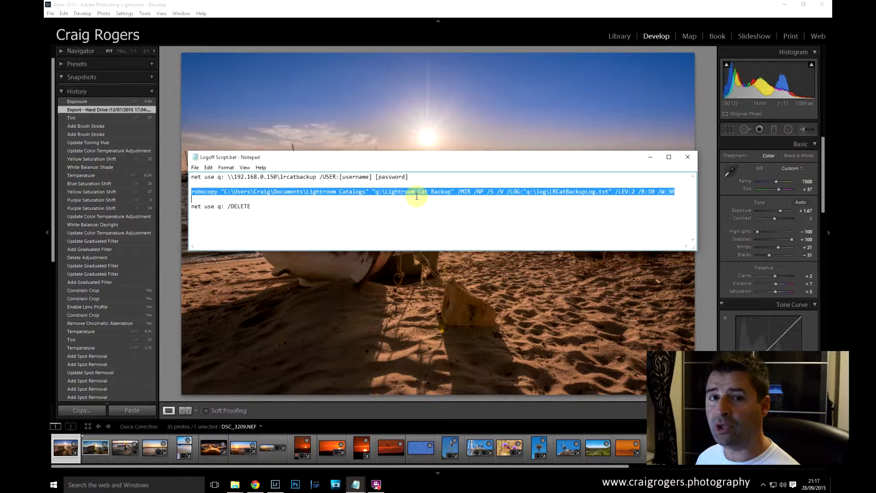
click(340, 209)
drag(191, 207, 256, 207)
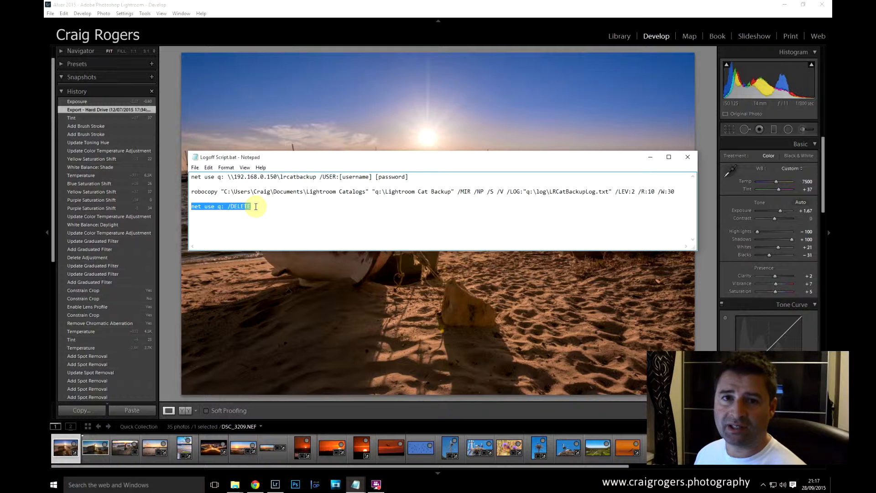
click(256, 206)
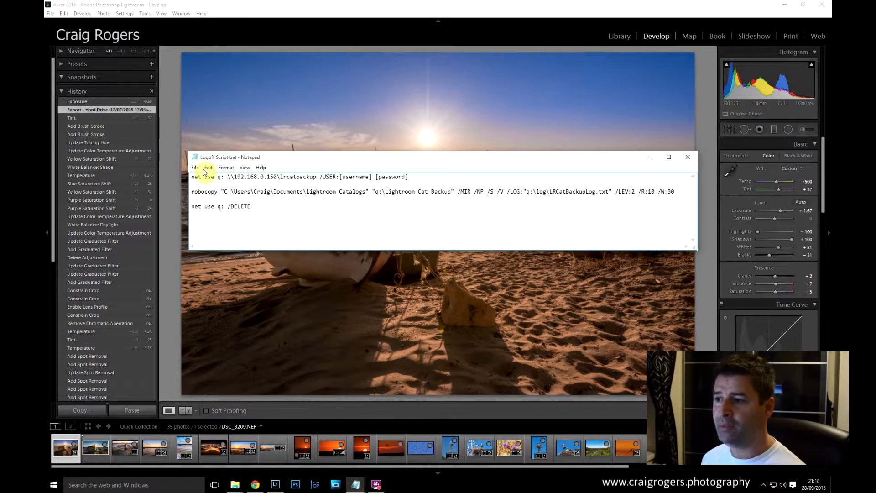
Step: Switch to File Explorer, go back to the Documents folder and select Logoff Script.bat
click(235, 484)
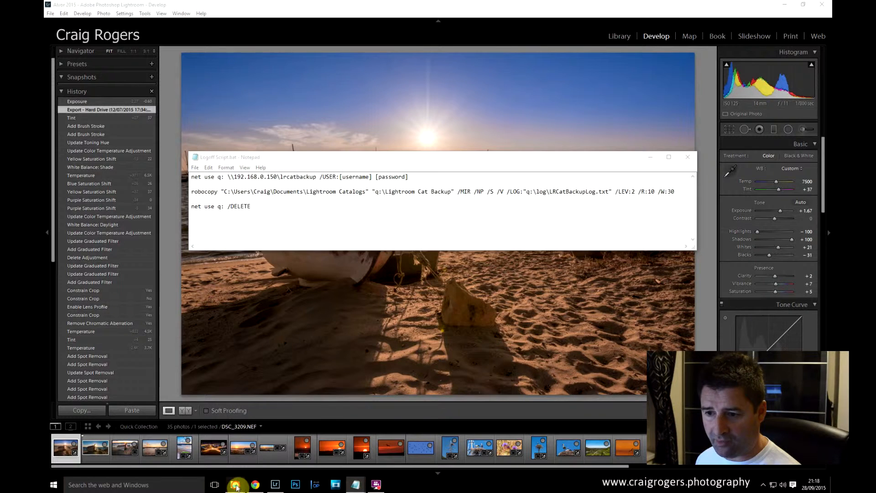
click(210, 466)
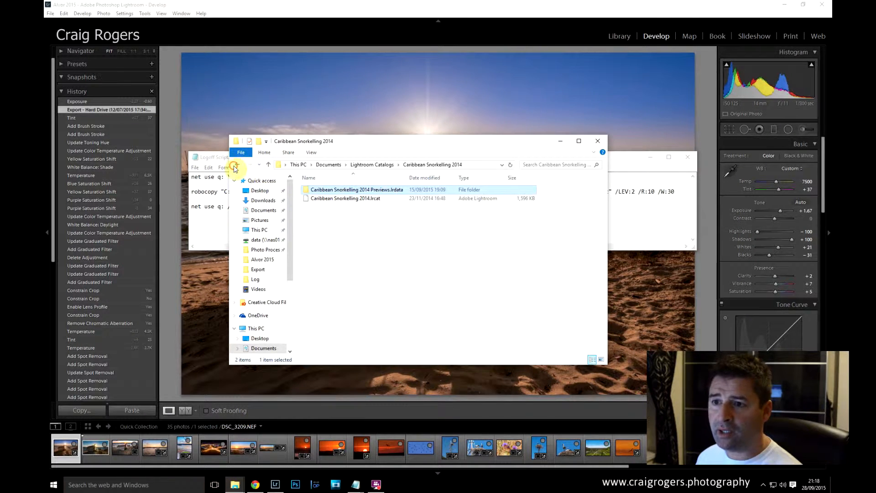
click(236, 165)
click(236, 164)
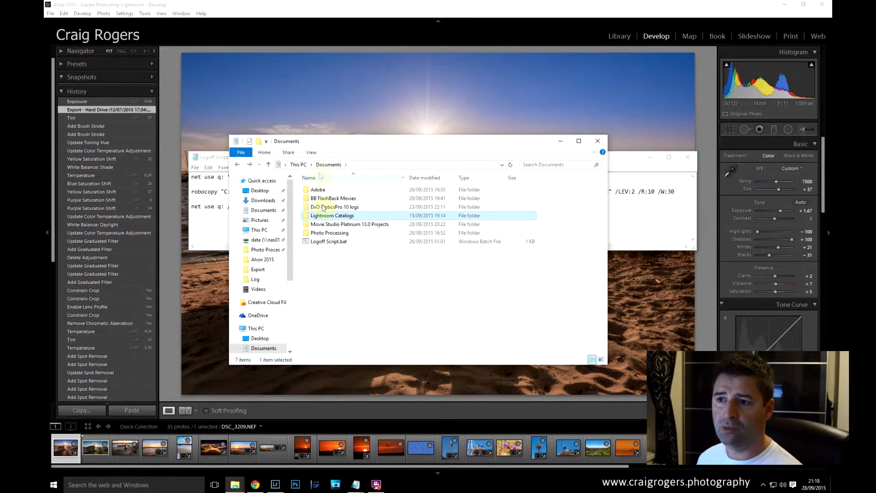
click(329, 242)
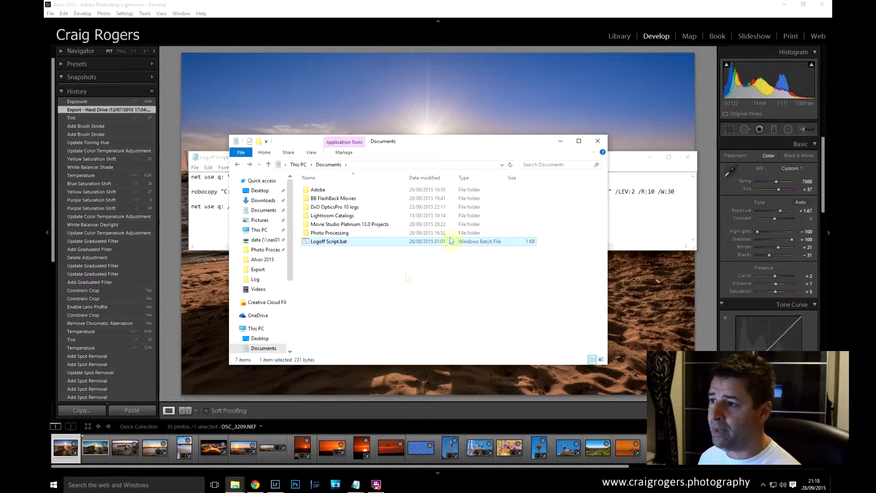
Step: Close the Logoff Script.bat Notepad window without saving changes and select the batch file in Documents
click(693, 159)
click(693, 158)
click(447, 247)
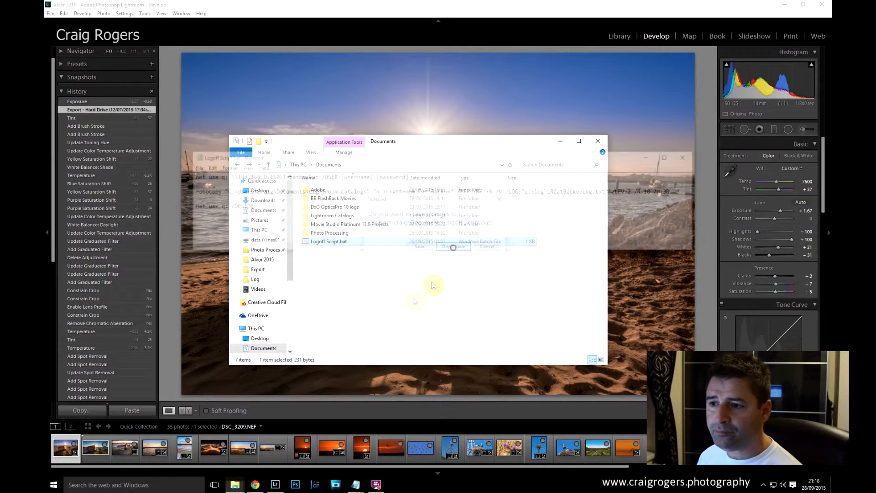
click(352, 244)
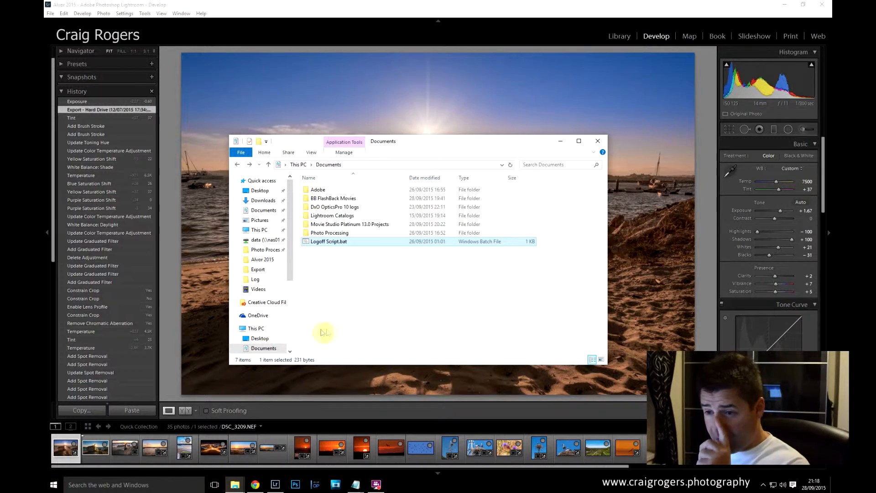
Step: Search Windows for gpedit, open the Local Group Policy Editor by running gpedit.msc, and move its window over File Explorer
click(149, 484)
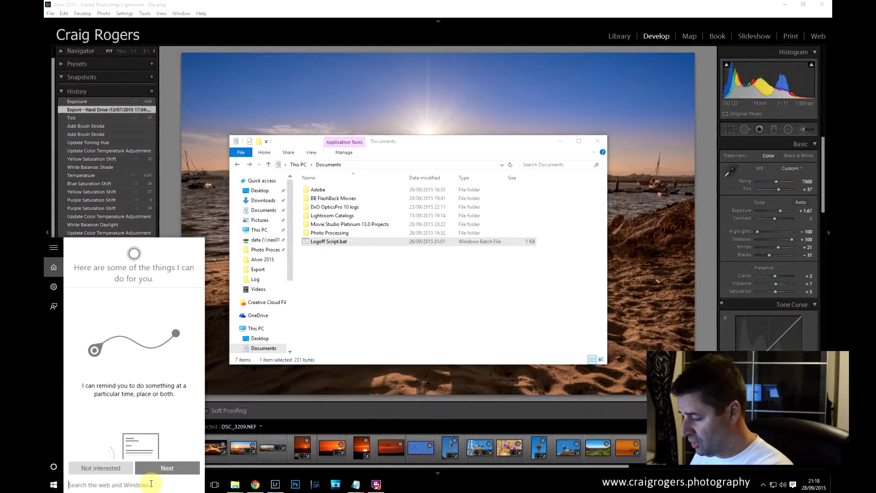
text(gpedit)
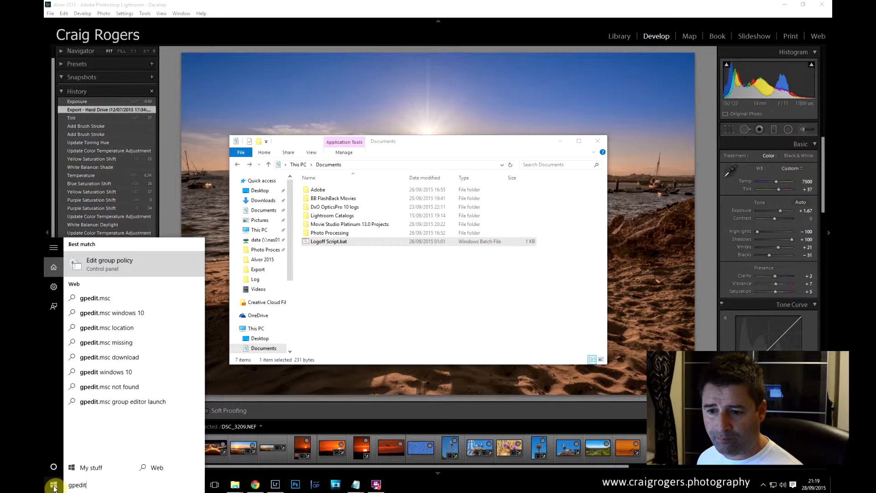
right_click(54, 487)
click(69, 458)
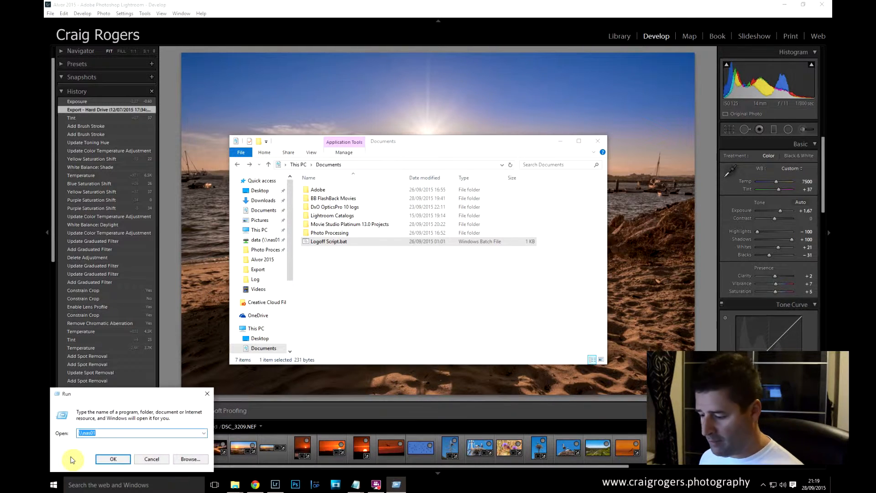
text(gpedi)
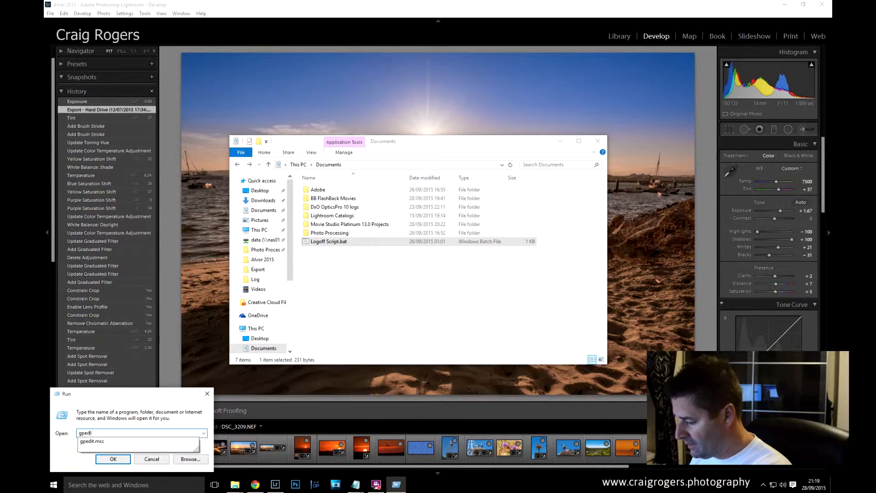
text(t.msc)
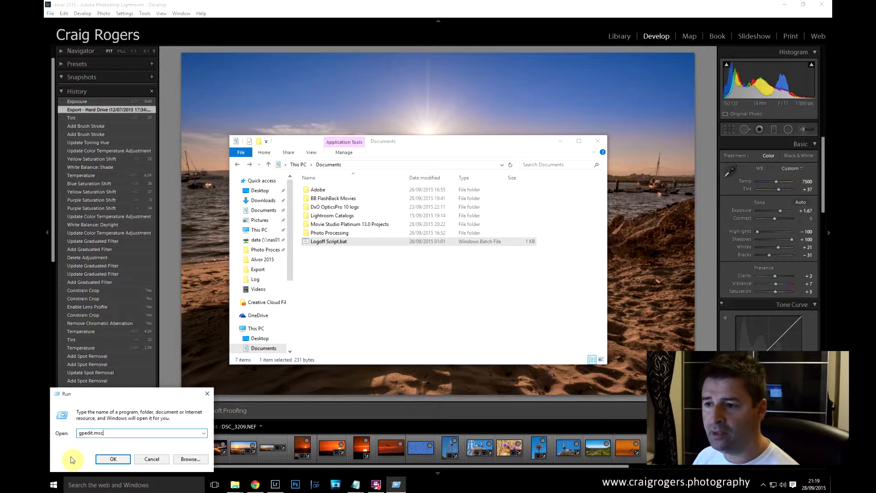
key(Return)
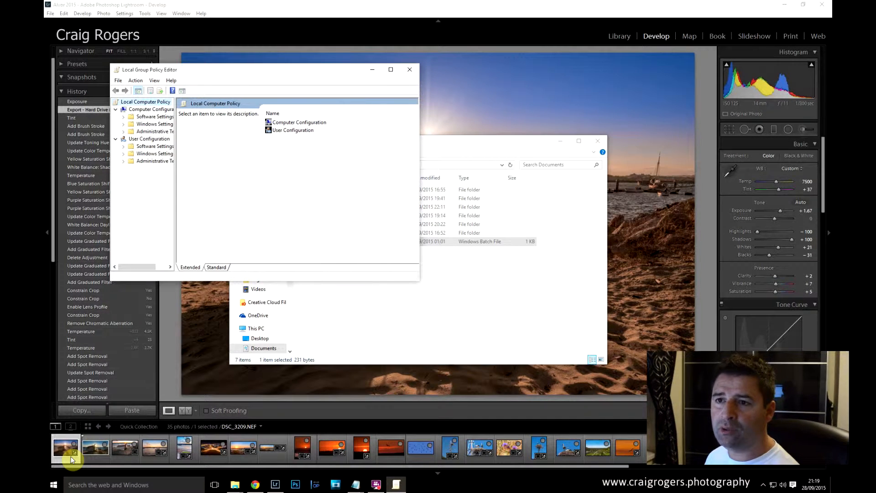
drag(189, 74, 279, 141)
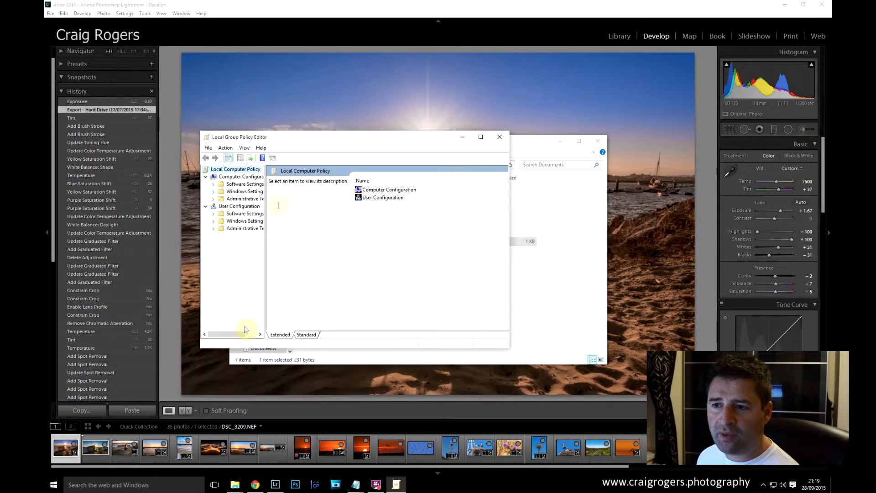
Step: Open the Logoff script properties under User Configuration, Windows Settings, Scripts (Logon/Logoff)
click(239, 207)
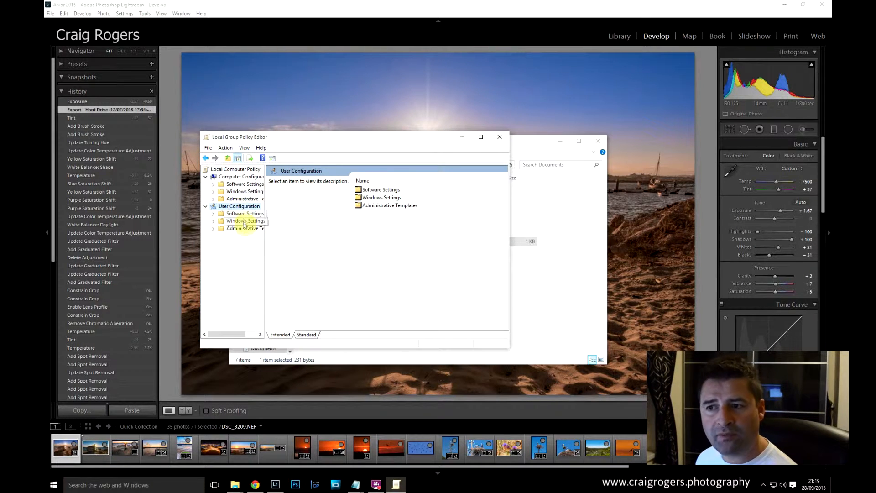
click(244, 222)
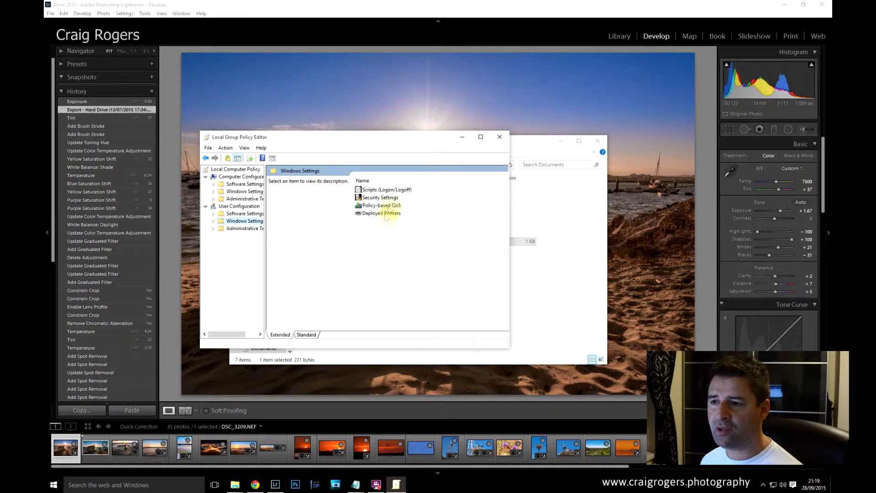
double_click(381, 194)
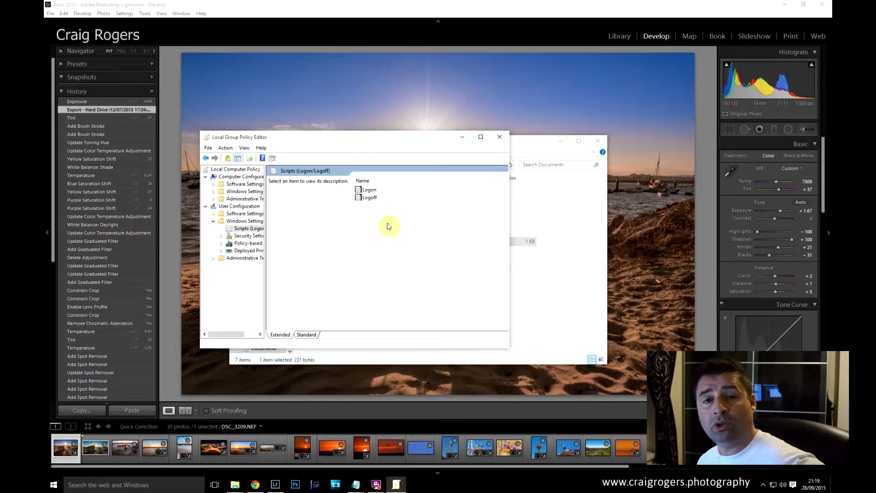
double_click(367, 199)
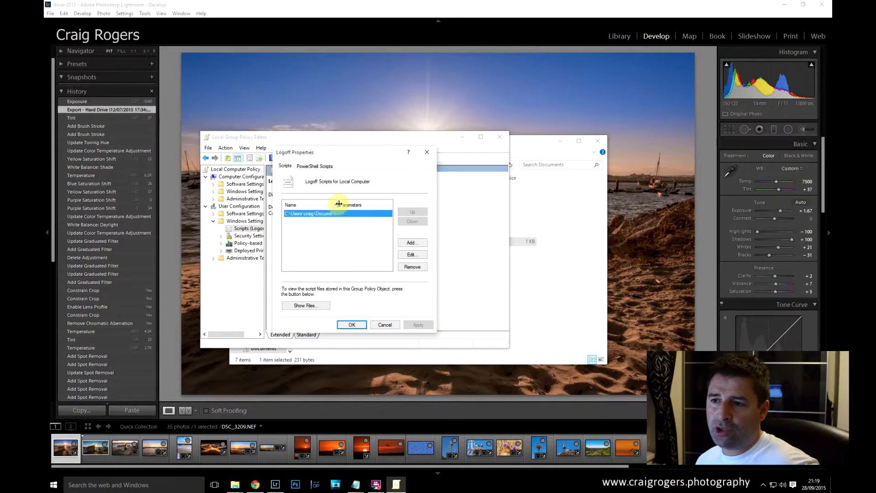
Step: Add Logoff Script.bat from the Documents folder as a logoff script without parameters, confirm the properties and close the Local Group Policy Editor
drag(338, 204, 381, 199)
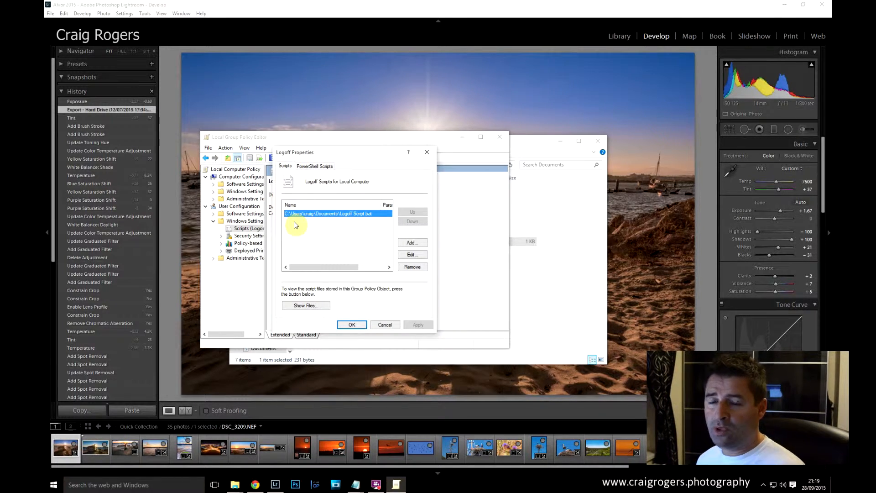
click(410, 242)
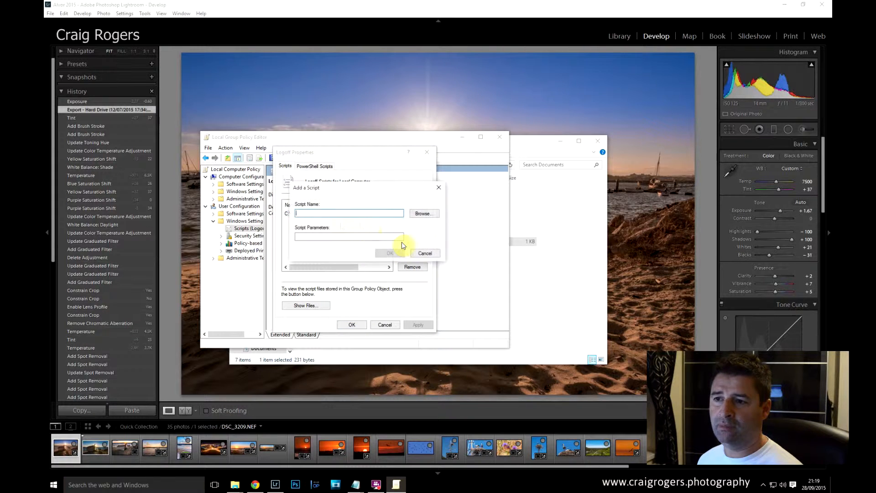
click(424, 214)
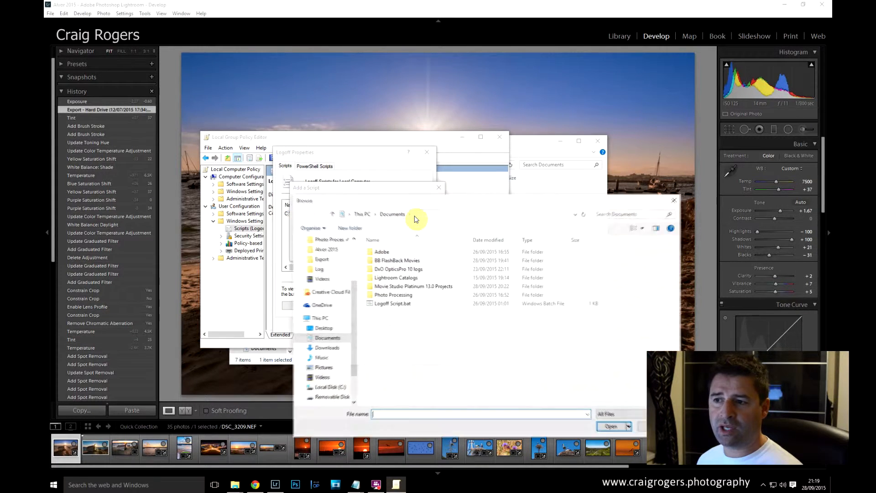
double_click(400, 305)
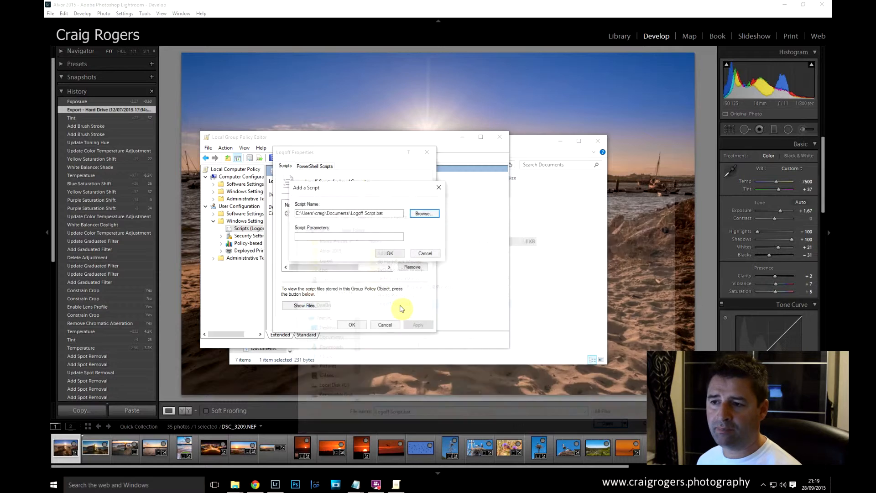
click(345, 237)
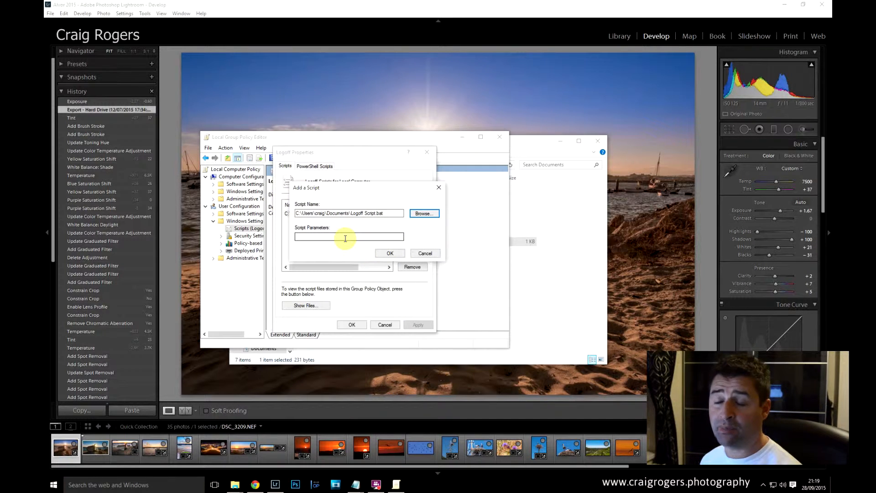
click(391, 255)
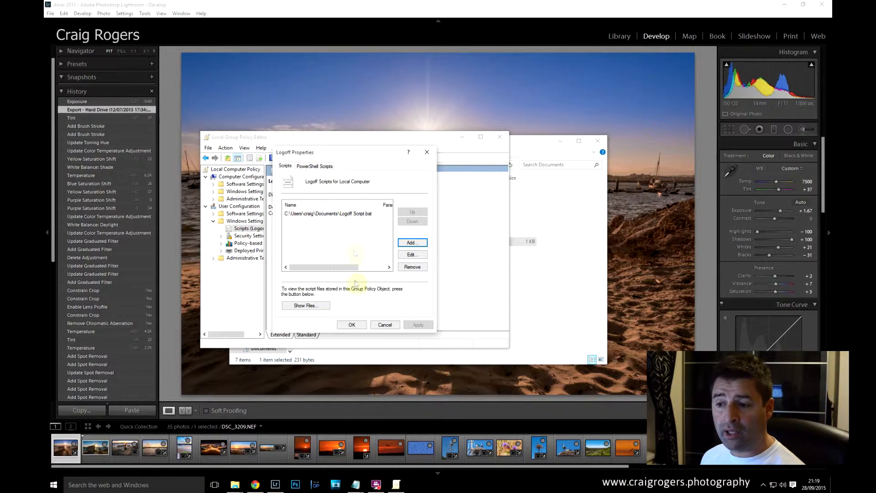
click(352, 324)
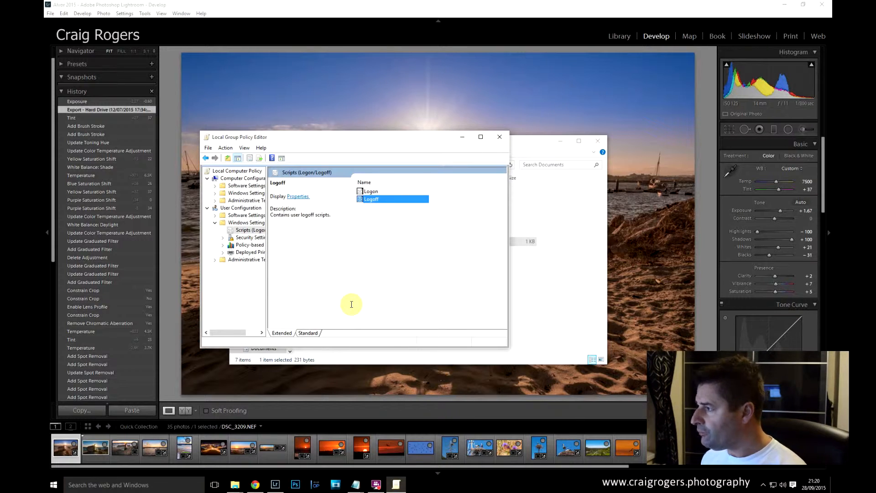
click(500, 140)
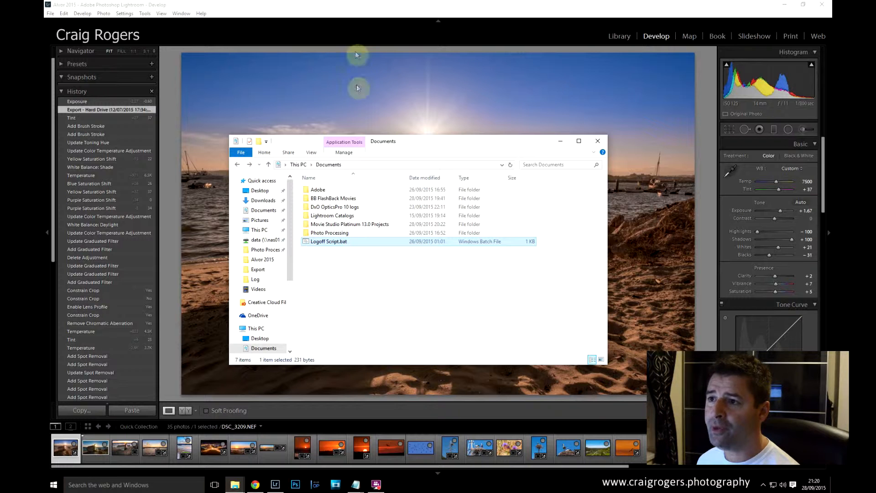
Step: Switch to Lightroom, lower the photo's Exposure to -0.36 and exit the program, skipping the catalog backup this time
click(369, 11)
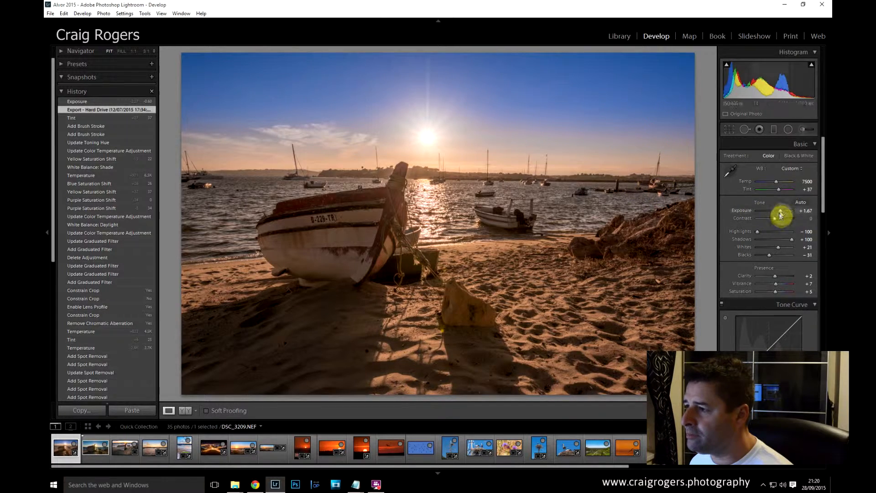
drag(780, 211, 773, 214)
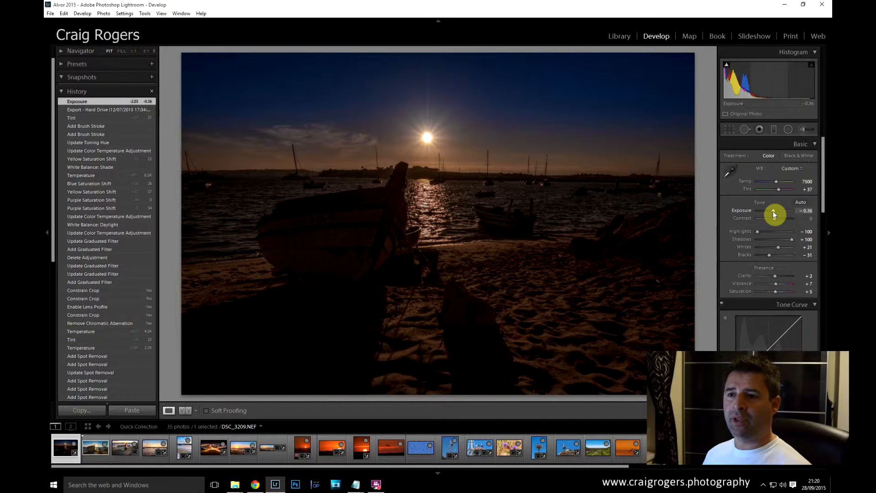
click(823, 5)
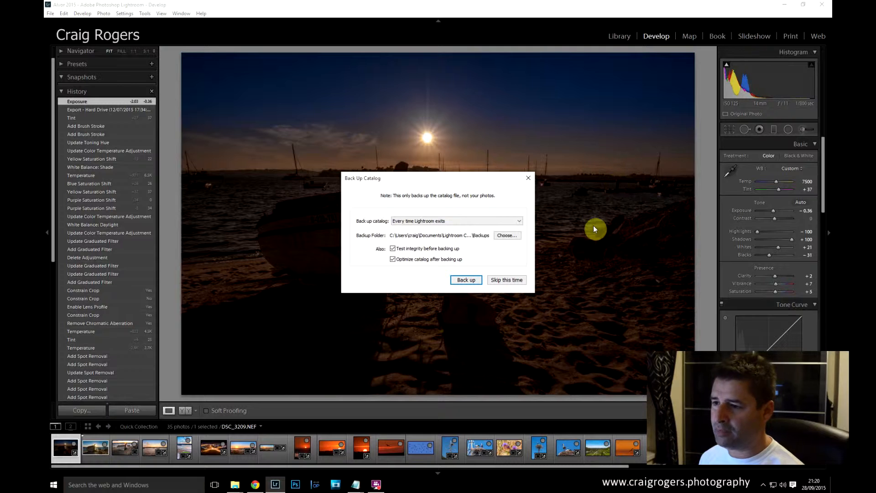
click(494, 282)
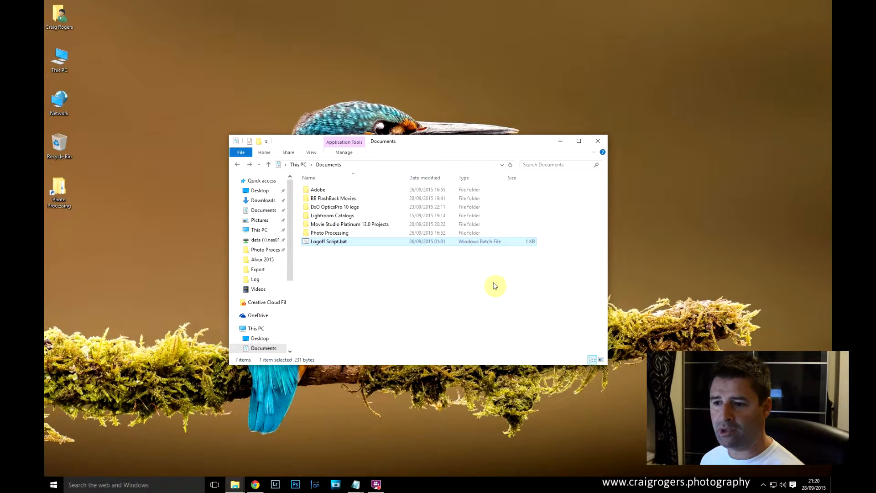
Step: Run Logoff Script.bat from Documents, bring up the LRCatBackup folder window and move it clear of the batch file
double_click(337, 244)
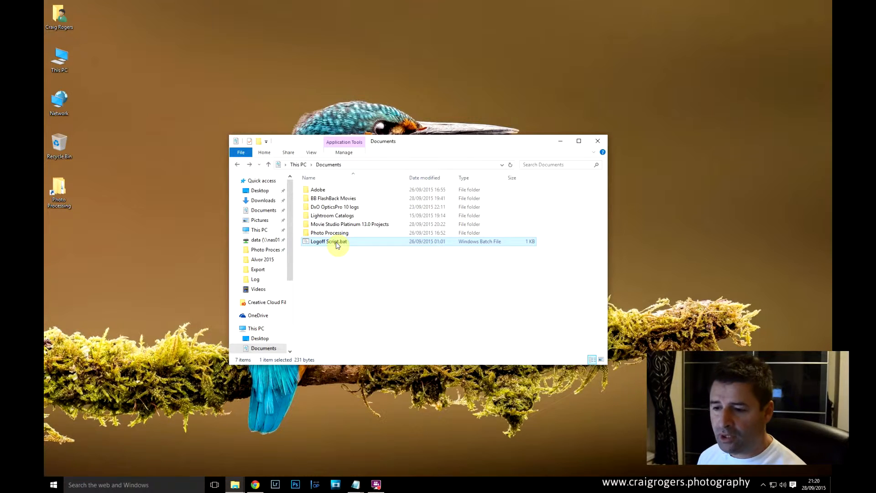
click(235, 484)
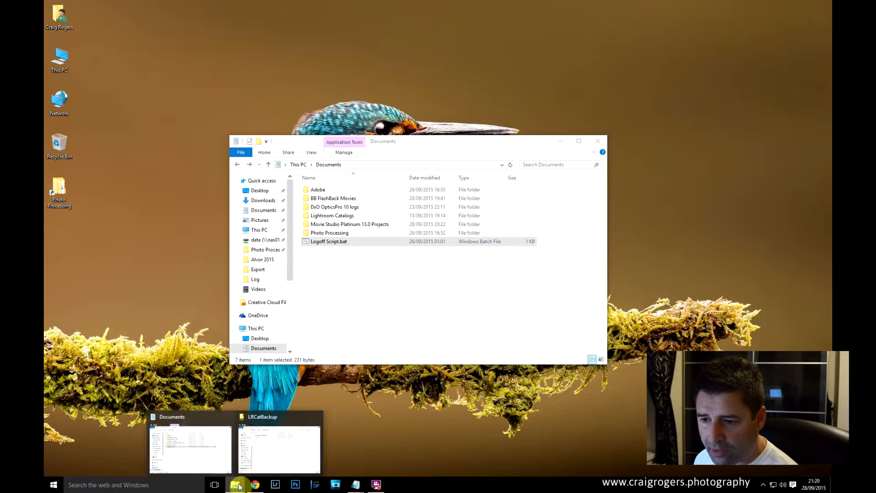
click(269, 454)
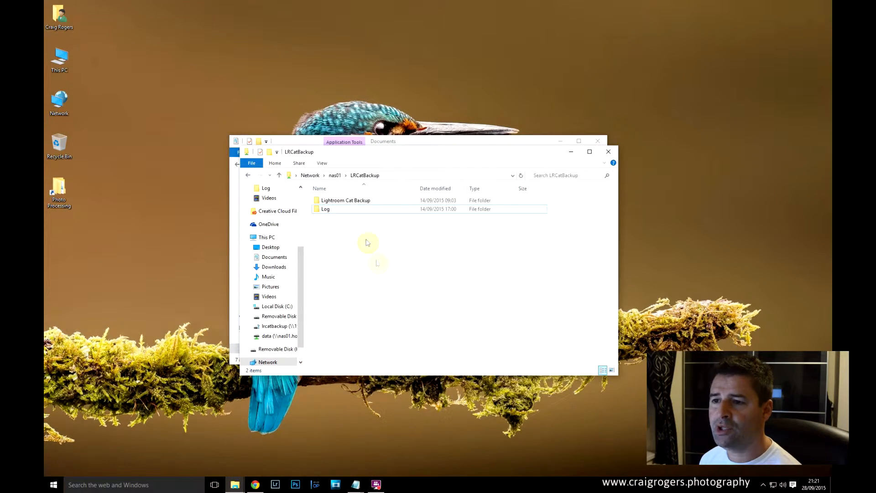
drag(360, 157, 474, 155)
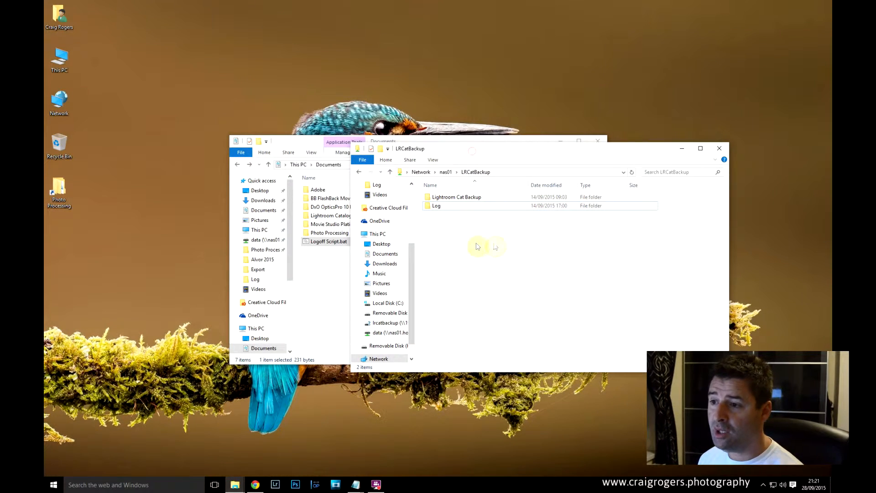
Step: Look through the Lightroom Cat Backup folder, inspect the Branston Water Park subfolder and return to the list of catalog folders
double_click(458, 197)
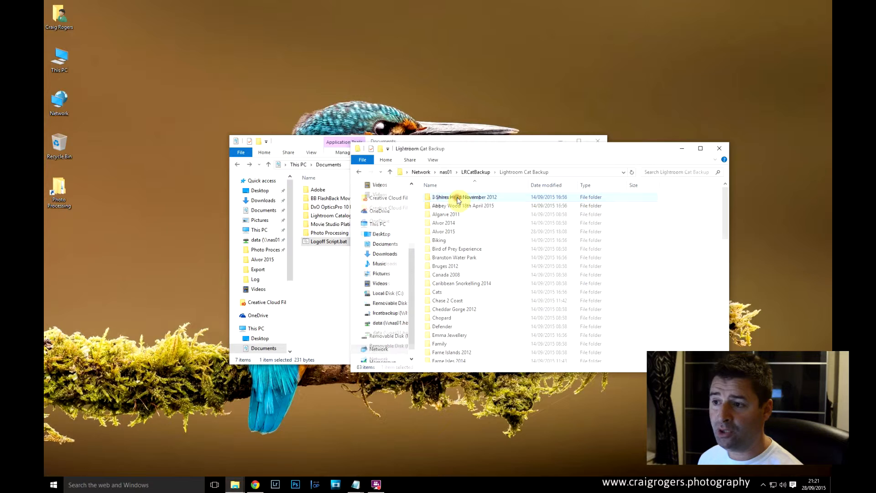
scroll(459, 228, down, 5)
scroll(463, 246, up, 5)
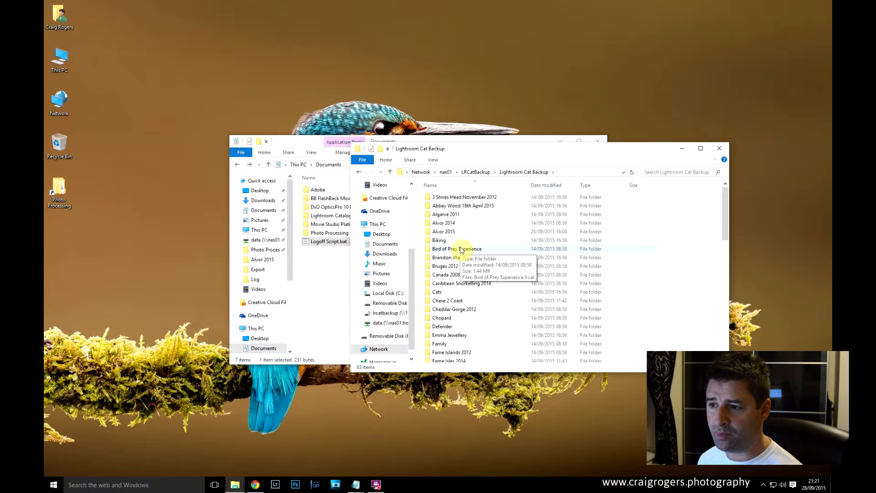
double_click(463, 257)
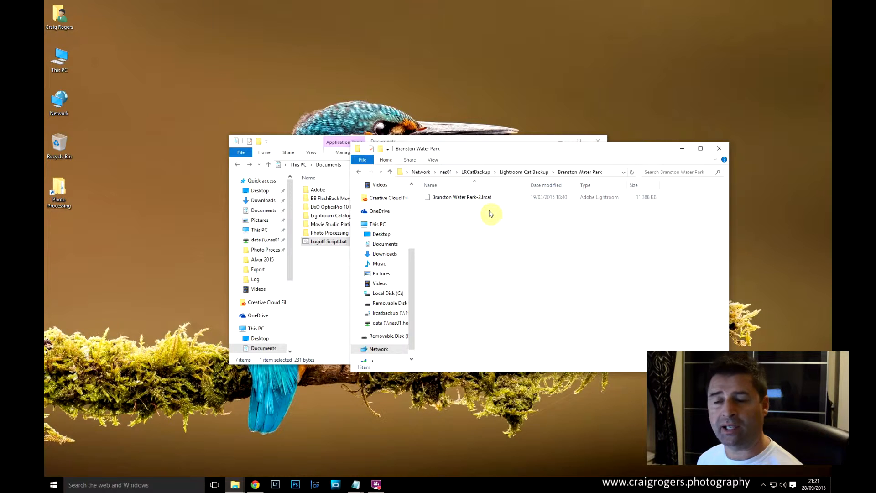
click(390, 172)
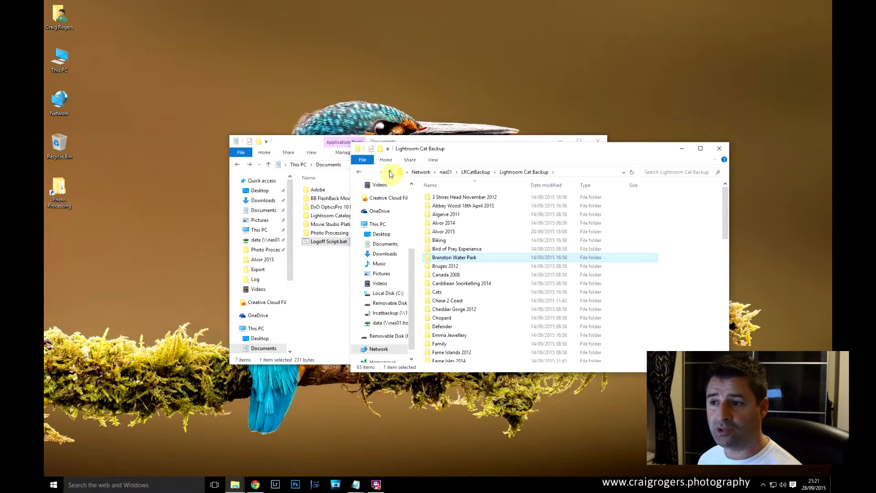
Step: Open LRCatBackupLog.txt from the Log folder in LRCatBackup, then enlarge and reposition its Notepad window for reading
click(390, 173)
double_click(431, 206)
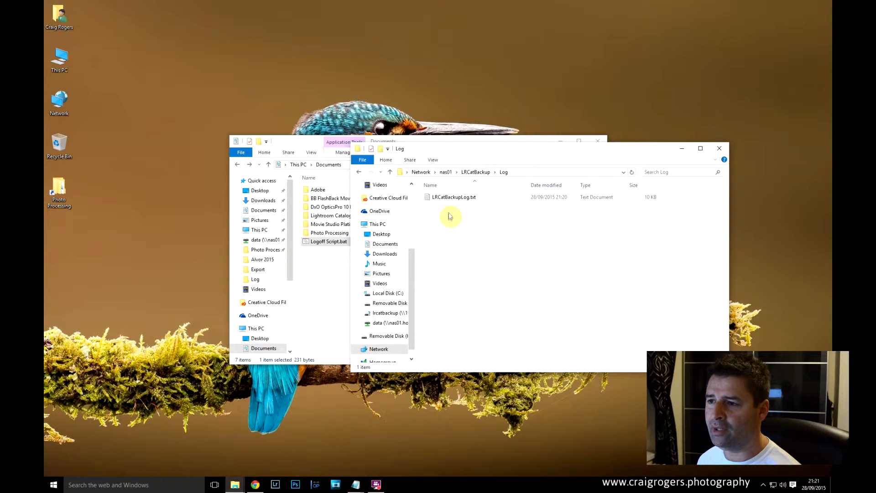
double_click(448, 197)
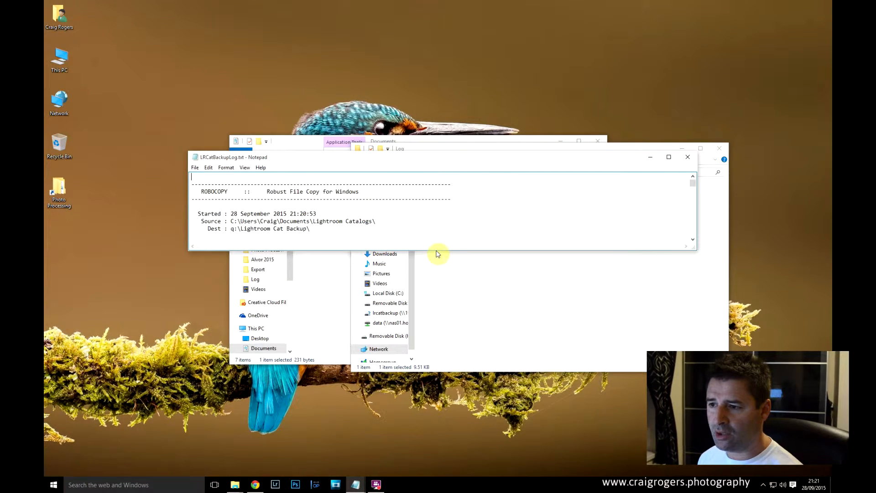
drag(440, 252, 440, 442)
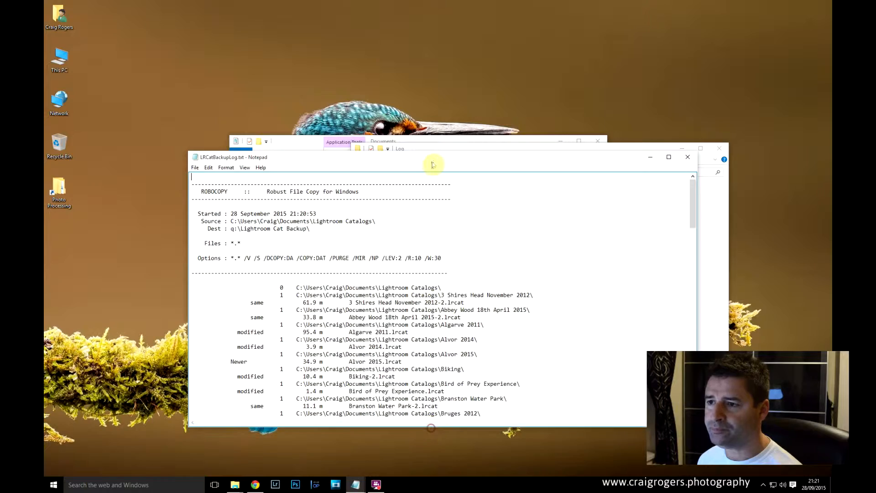
drag(432, 160, 432, 82)
Step: Examine the summary table of total, copied and skipped directories and files at the end of the robocopy log
scroll(438, 216, down, 6)
scroll(438, 217, down, 20)
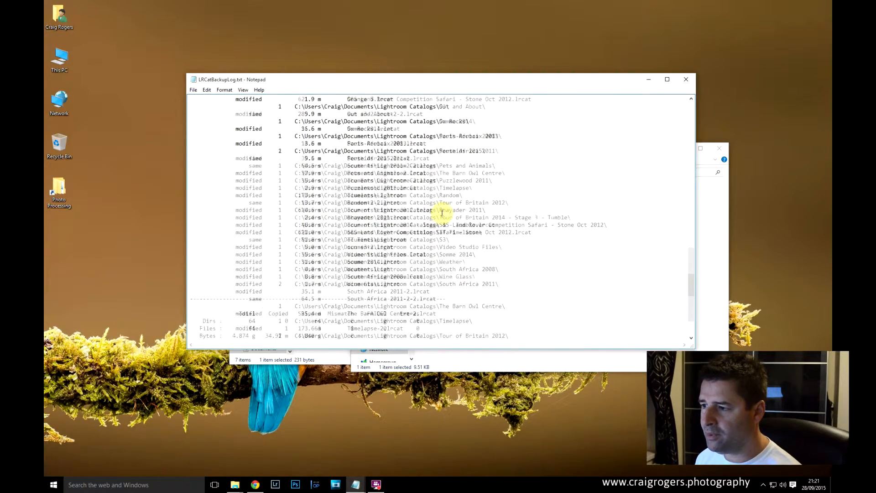
drag(200, 252, 434, 268)
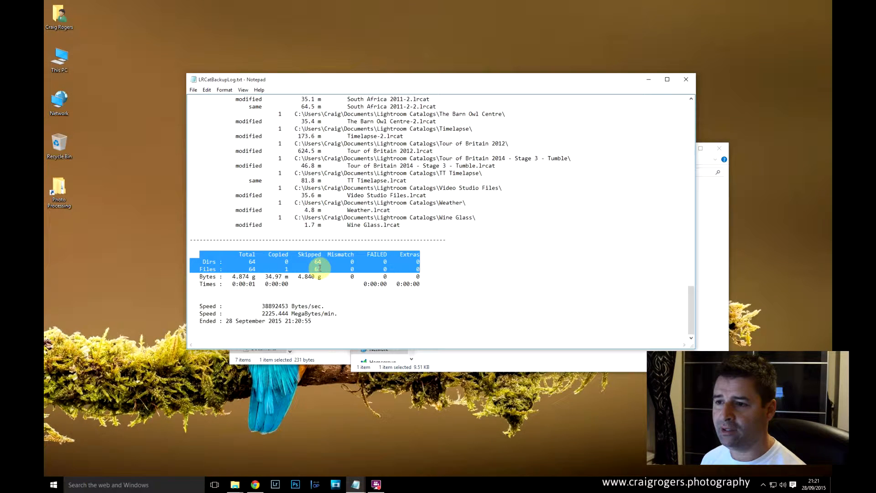
click(263, 224)
Step: Review the per-catalog statuses in the log, highlighting a modified entry and the Newer entry for Alvor 2015.lrcat
scroll(264, 217, up, 8)
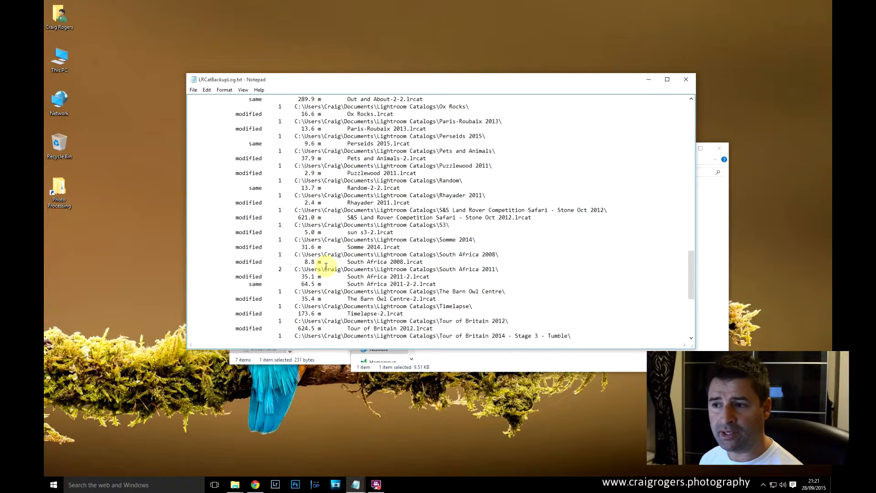
scroll(326, 266, down, 1)
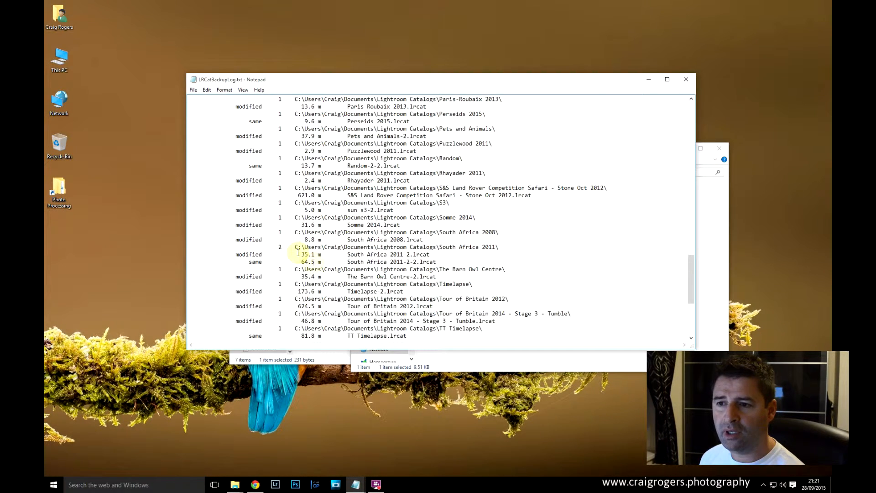
double_click(237, 240)
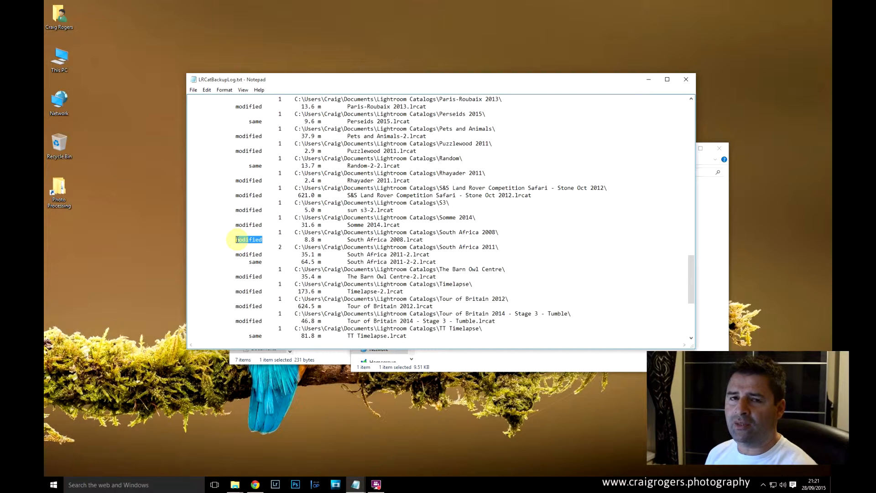
scroll(249, 238, up, 8)
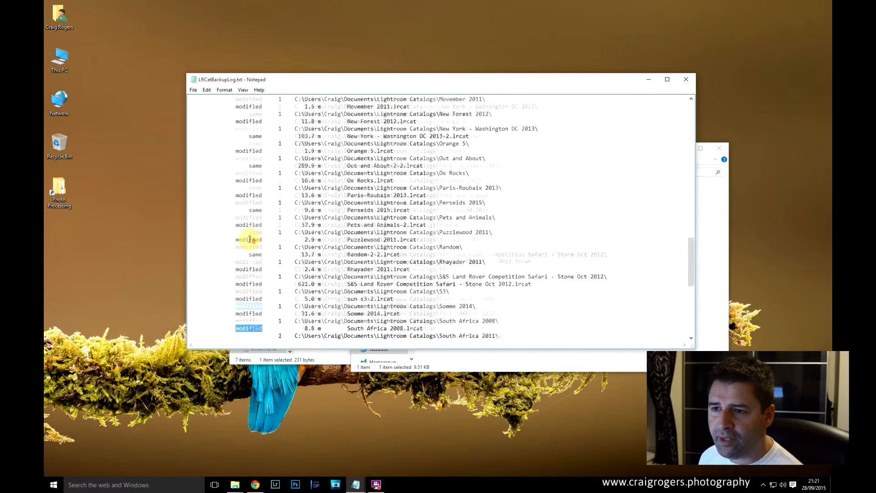
scroll(249, 238, up, 20)
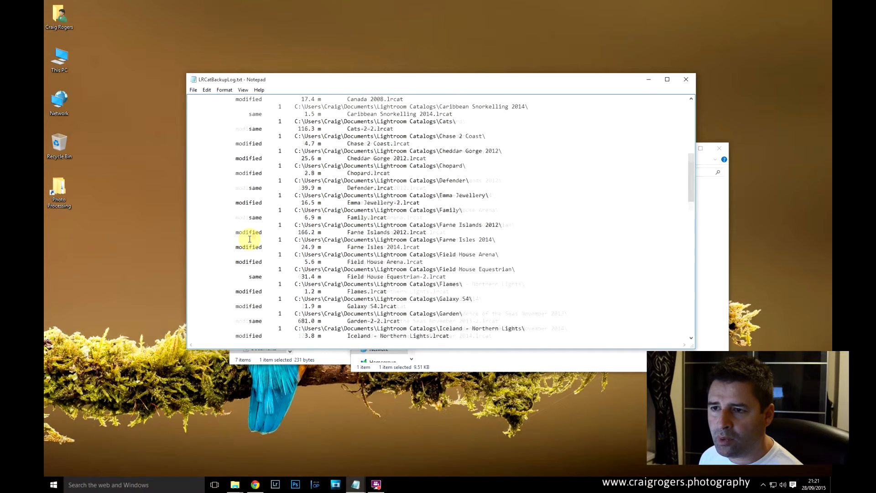
scroll(250, 238, up, 4)
double_click(245, 202)
drag(298, 202, 405, 201)
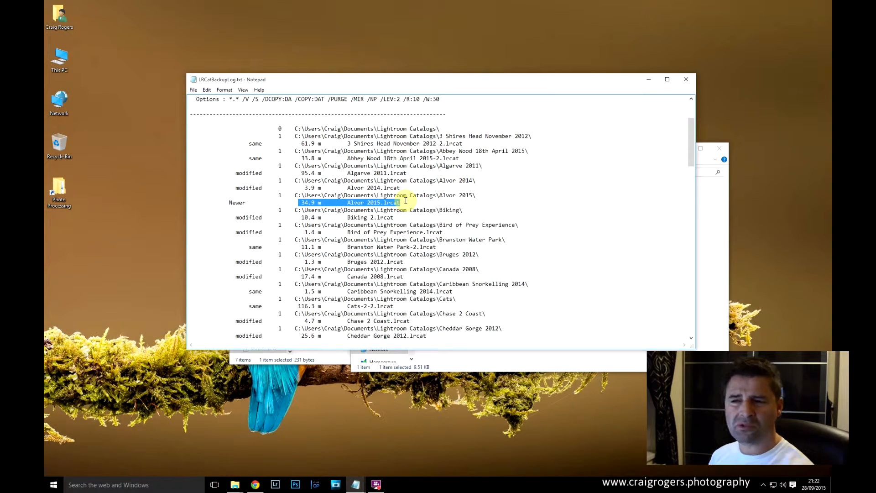
scroll(407, 201, up, 4)
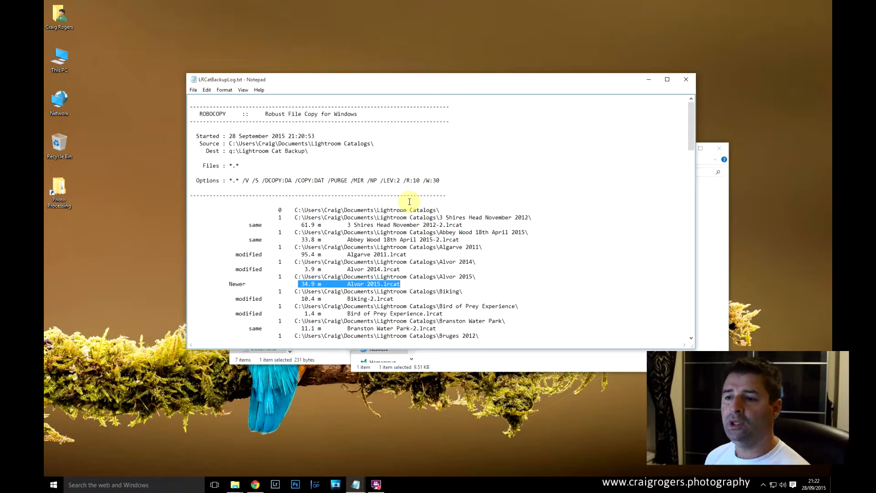
Step: Compare the backup's start time in the log header with the end time in its final line
click(406, 280)
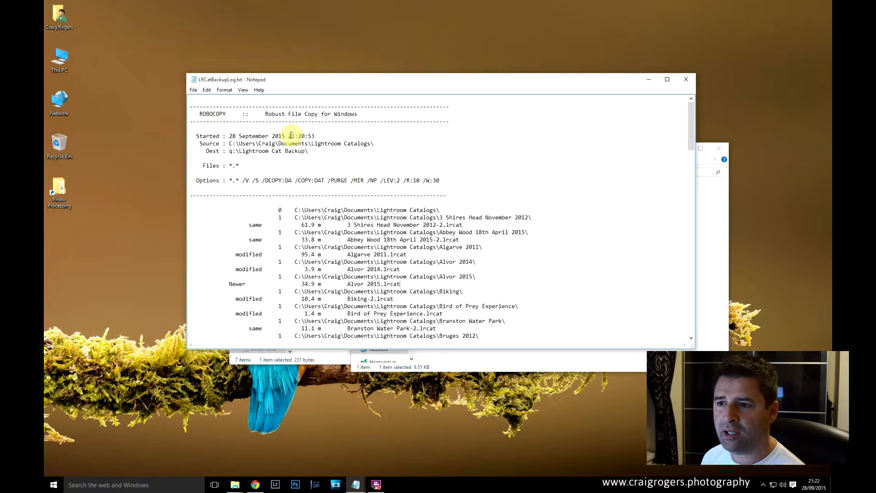
drag(288, 136, 314, 136)
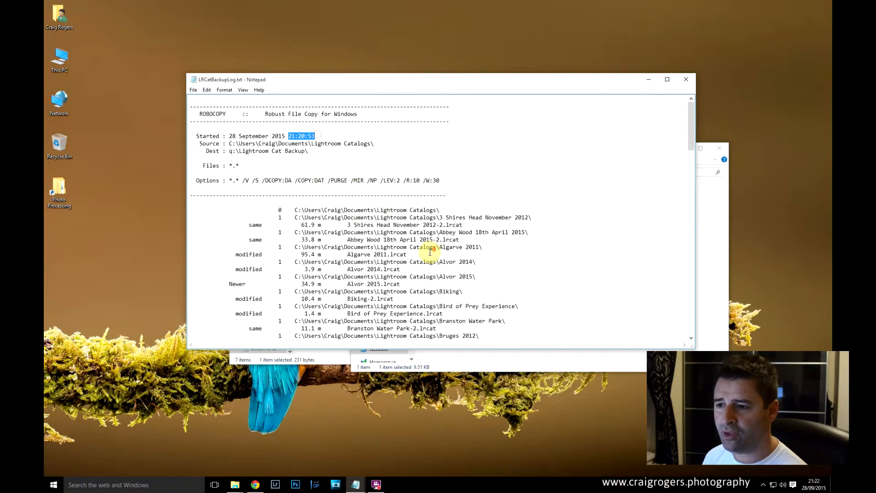
scroll(429, 255, down, 20)
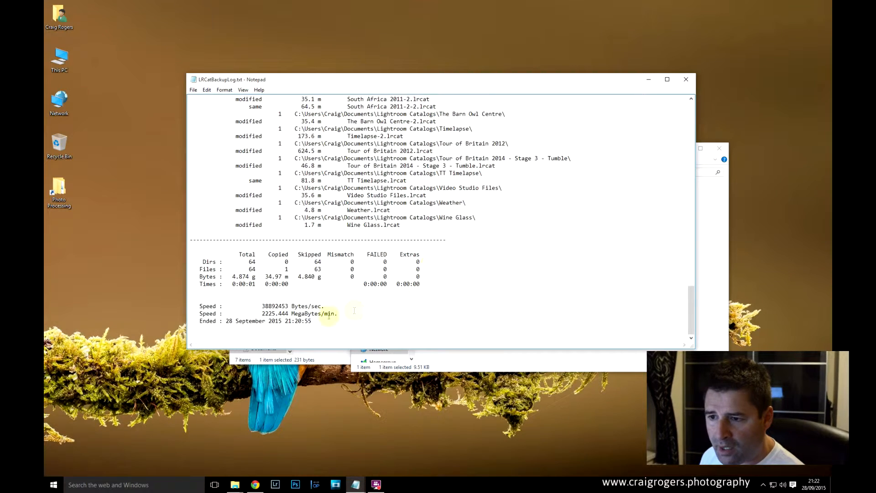
Step: Review the log's end time and the size of Tour of Britain 2012.lrcat, then look back through the earlier catalog entries
drag(284, 321, 316, 322)
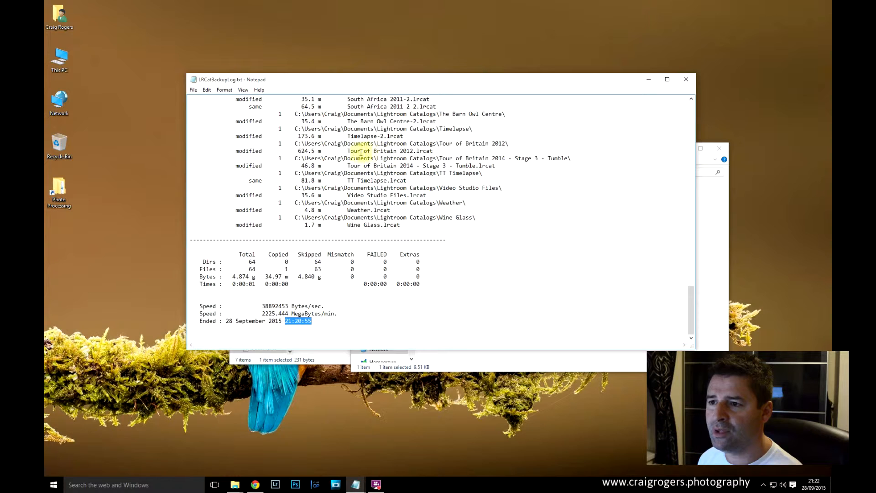
drag(298, 150, 321, 150)
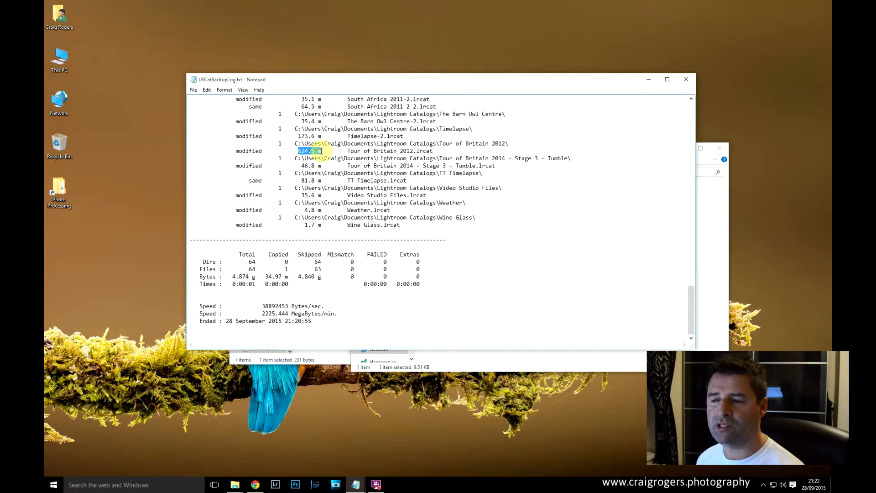
click(362, 174)
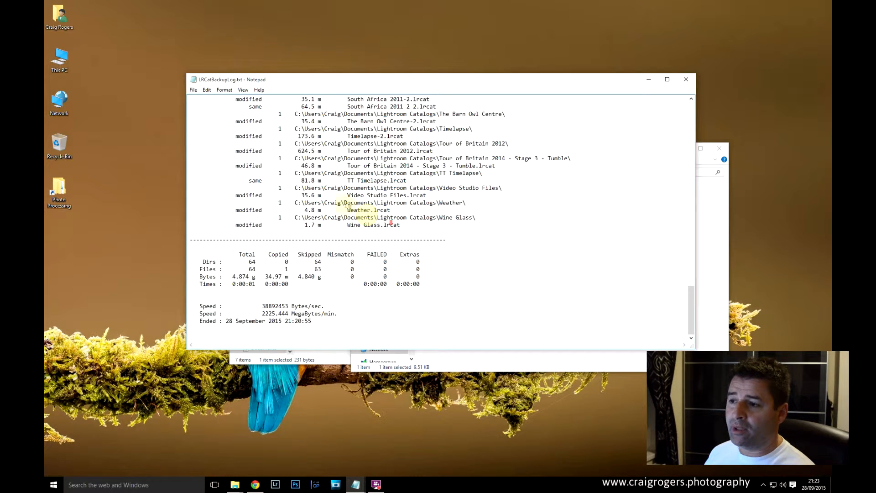
scroll(368, 214, up, 15)
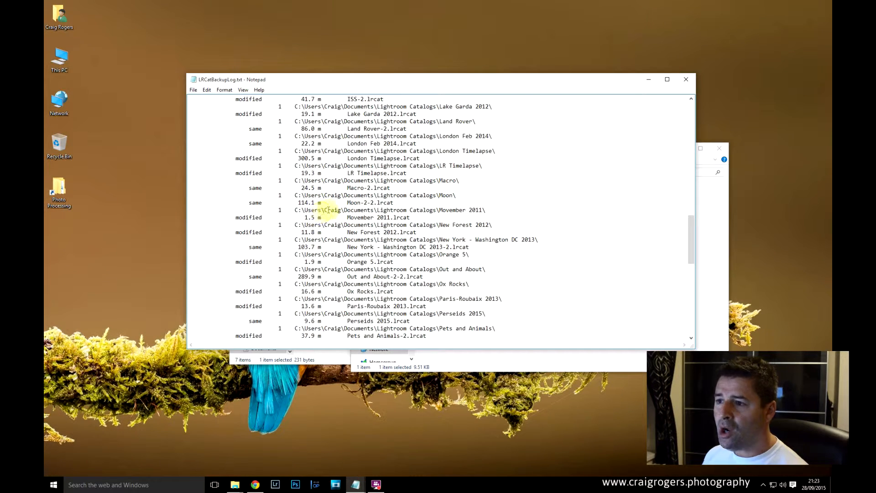
Step: Launch Lightroom with the Alvor 2015 catalog and return DSC_3209.NEF to its Export - Hard Drive history state
click(276, 484)
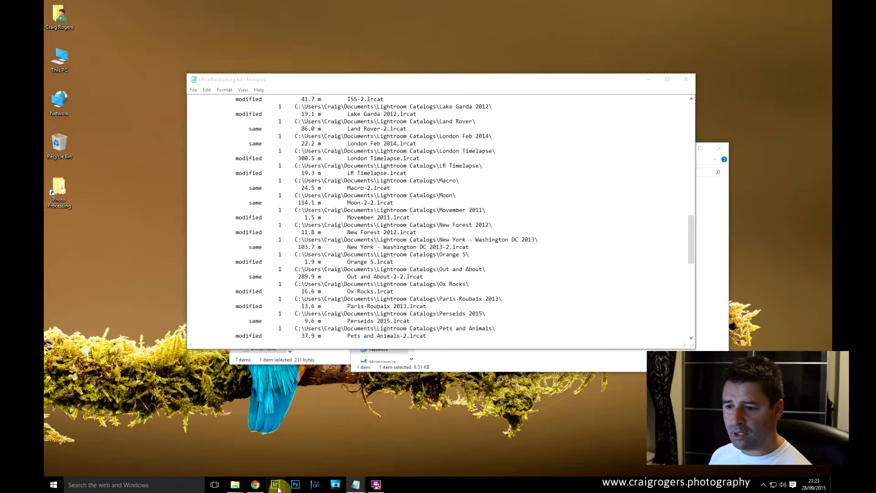
click(536, 341)
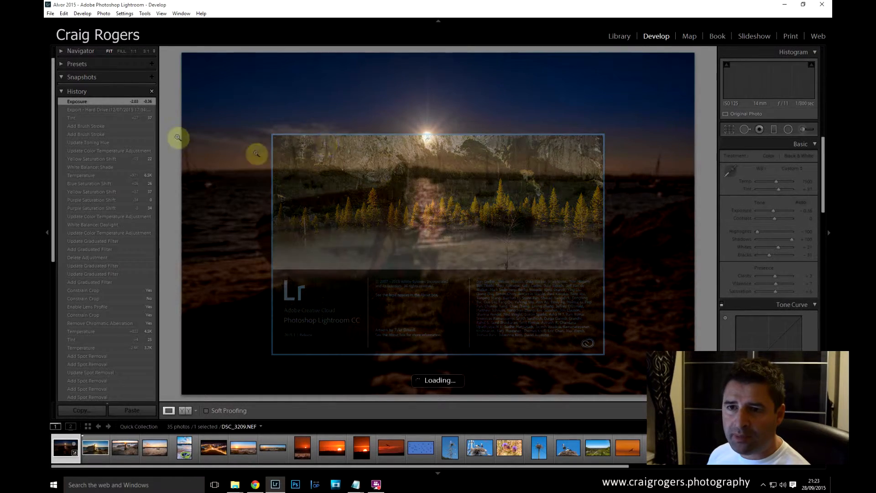
click(118, 111)
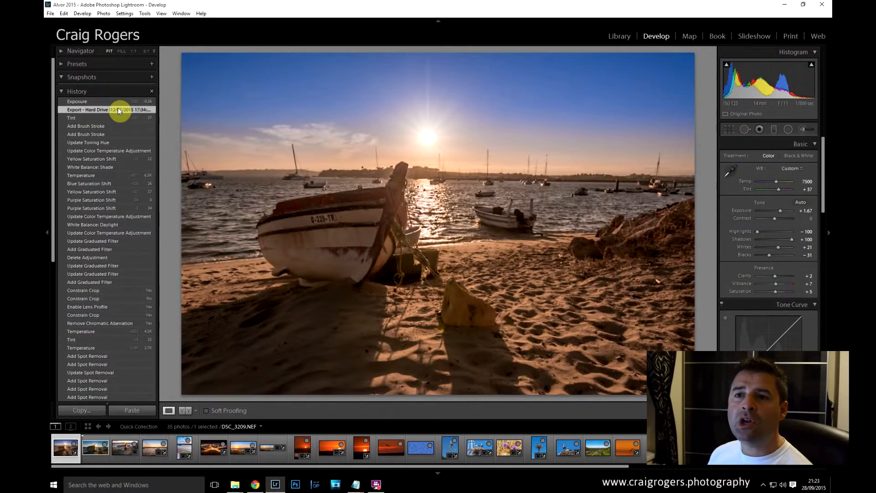
Step: Set the Alvor 2015 catalog's automatic backup frequency to Never in Catalog Settings and save the change
click(63, 14)
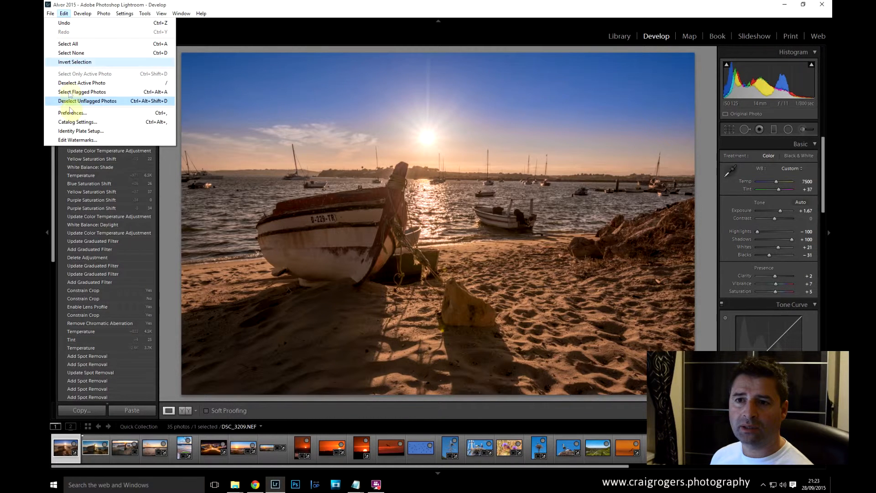
click(73, 123)
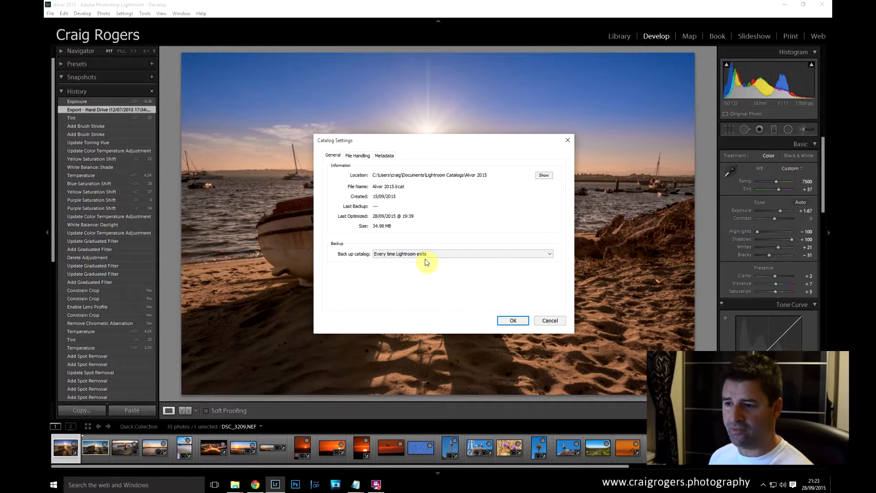
click(423, 257)
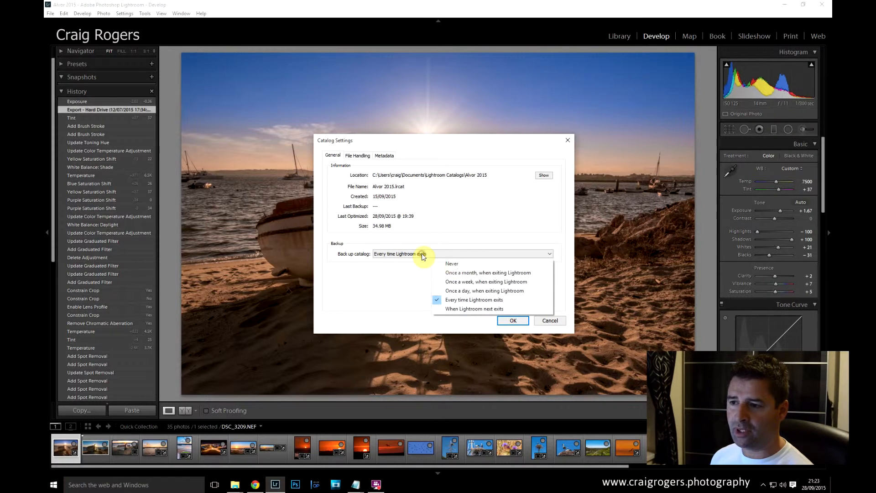
click(454, 264)
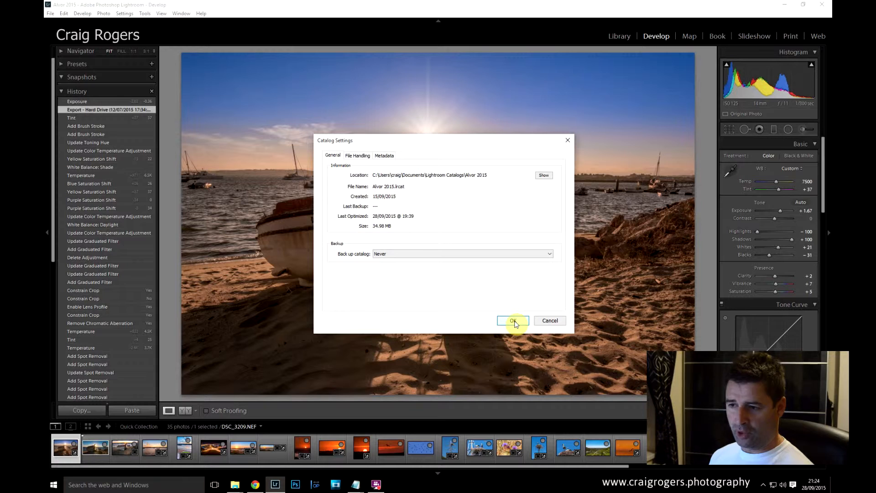
click(513, 321)
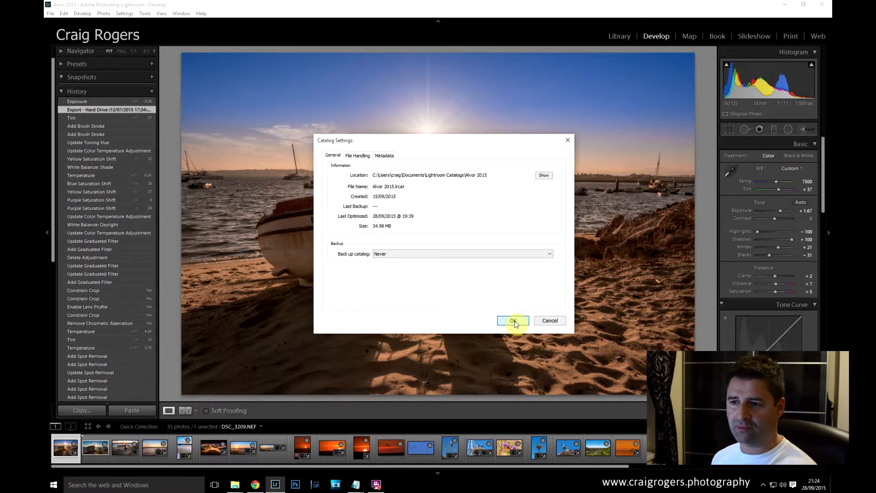
click(514, 321)
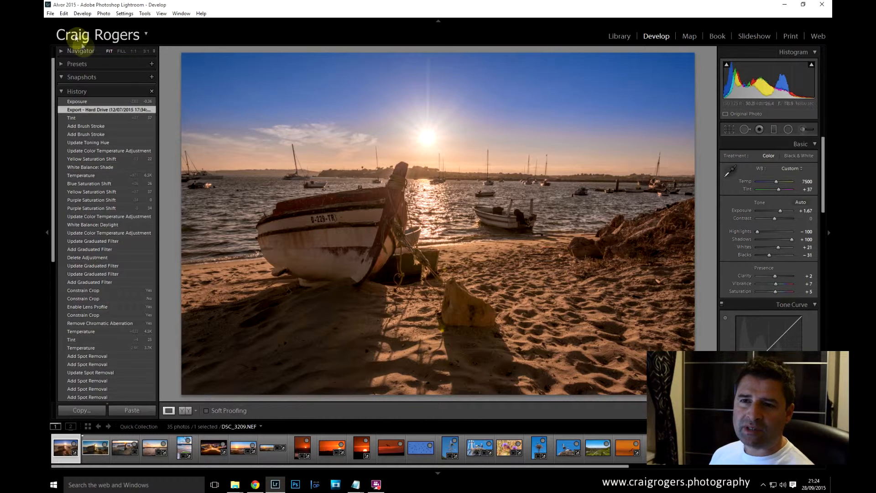
Step: Optimize the Alvor 2015 catalog and dismiss the completion notice
click(50, 13)
click(79, 53)
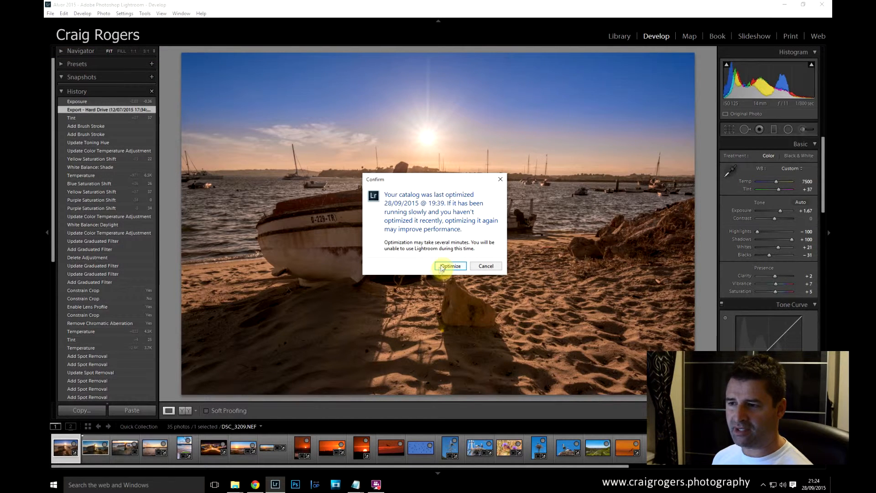
click(441, 266)
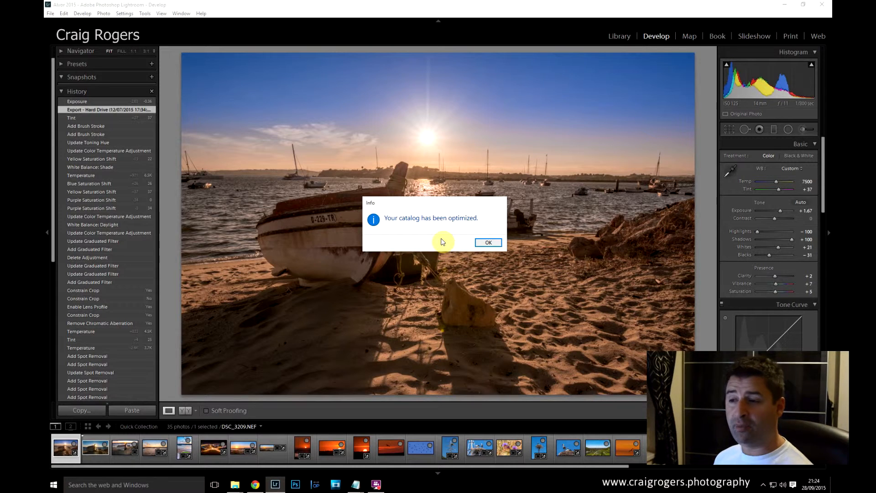
click(482, 247)
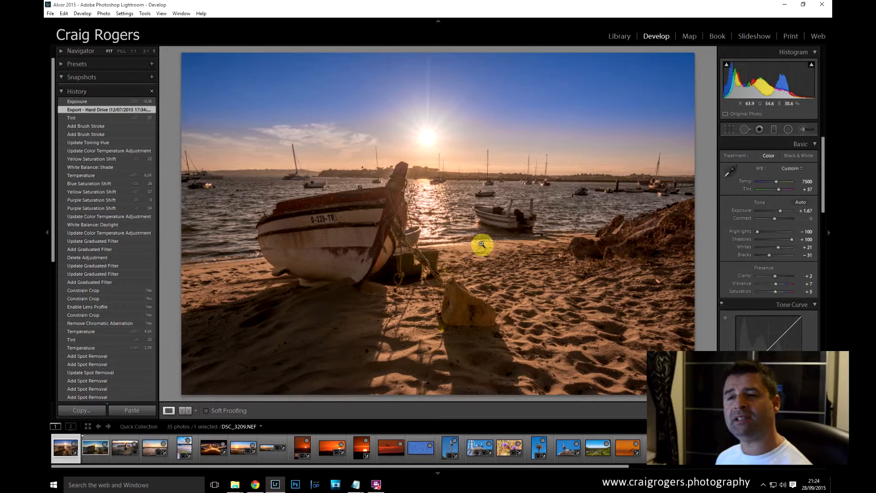